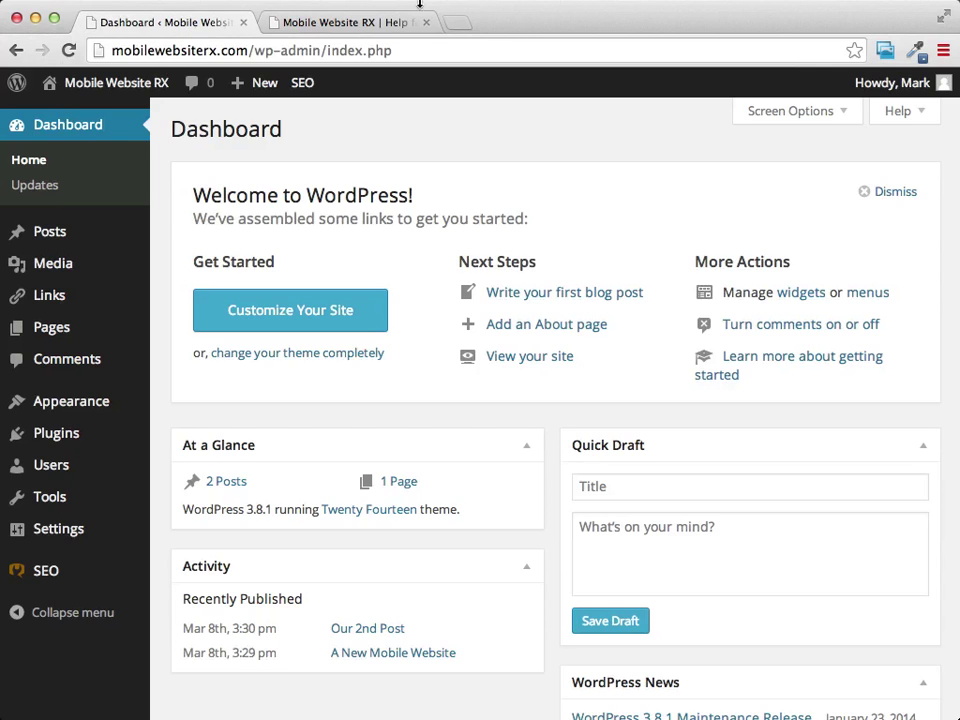
# Create and publish a new page titled "Another New Page" with the body text "Just a page".
pyautogui.click(319, 24)
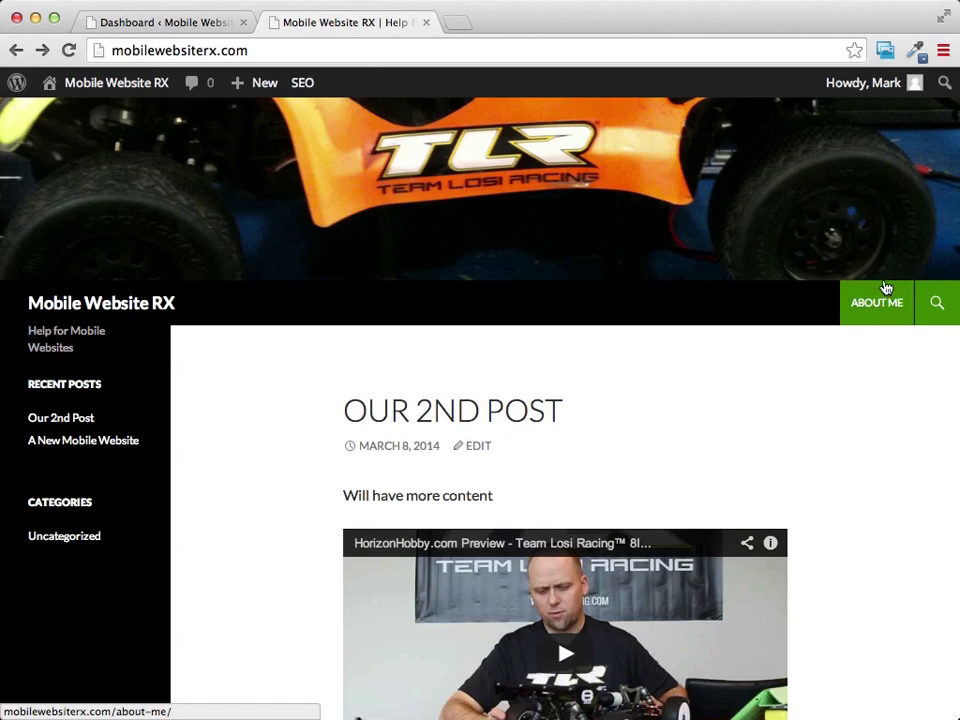
pyautogui.click(187, 25)
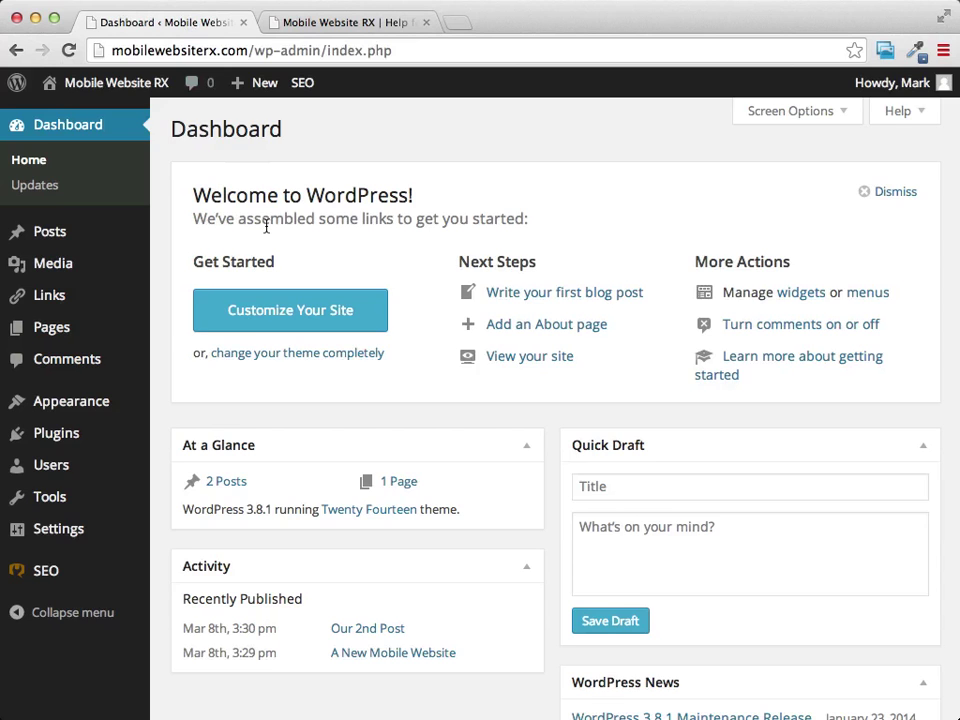
pyautogui.moveTo(48, 335)
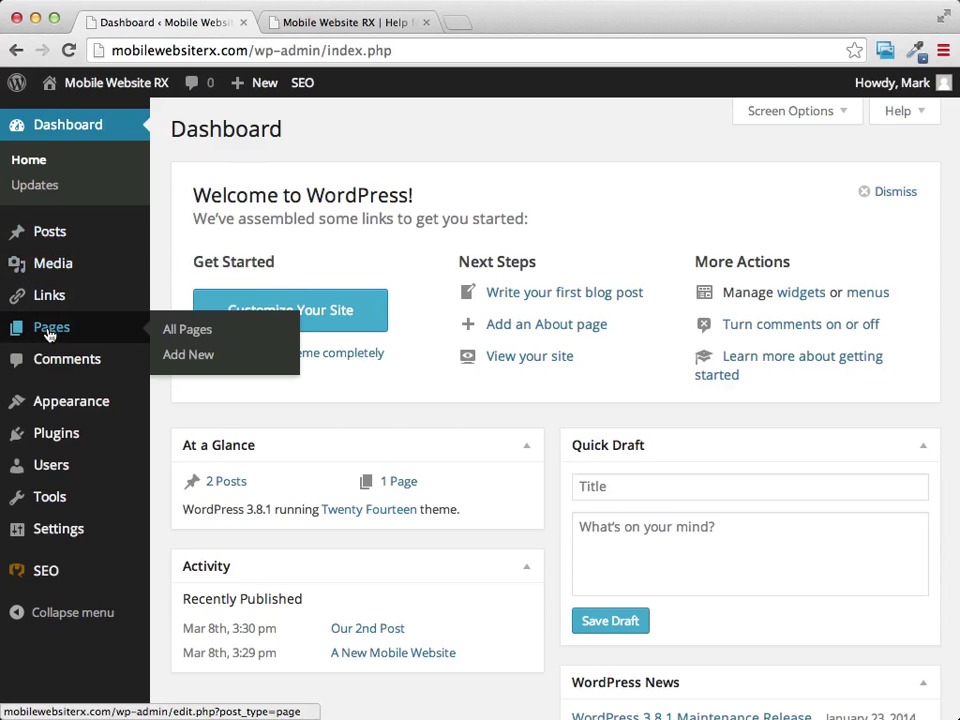
pyautogui.click(189, 358)
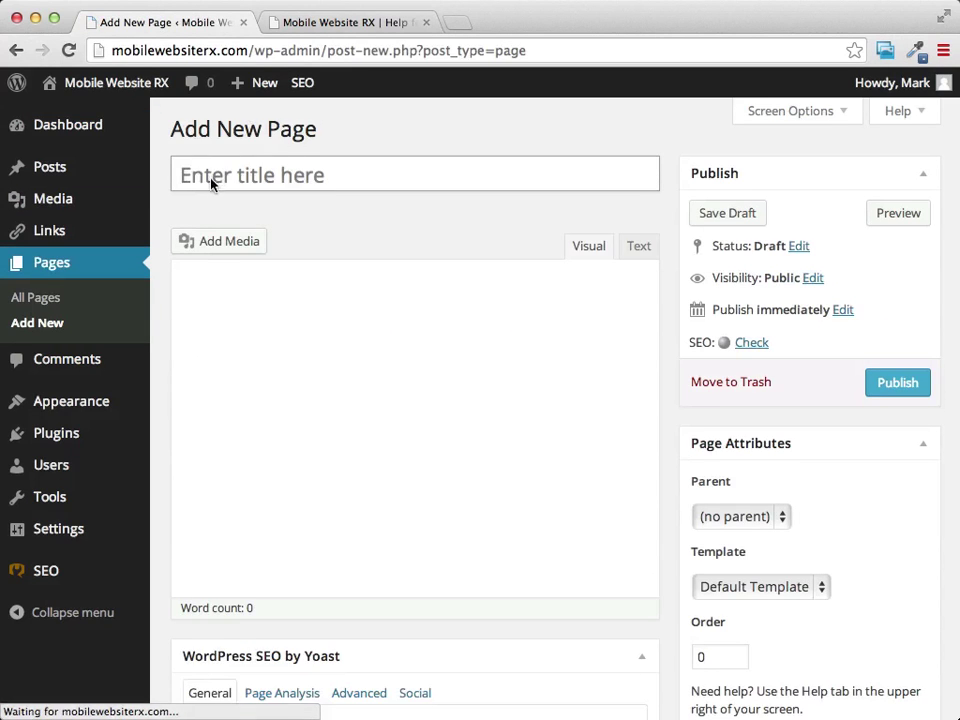
pyautogui.click(217, 176)
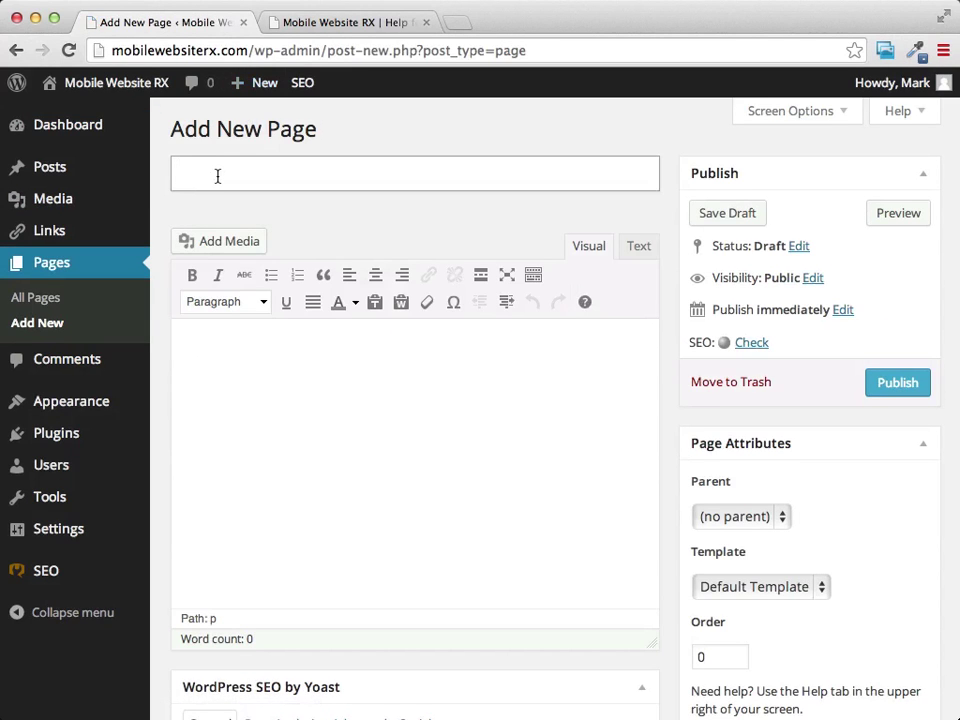
pyautogui.write('Another New Page')
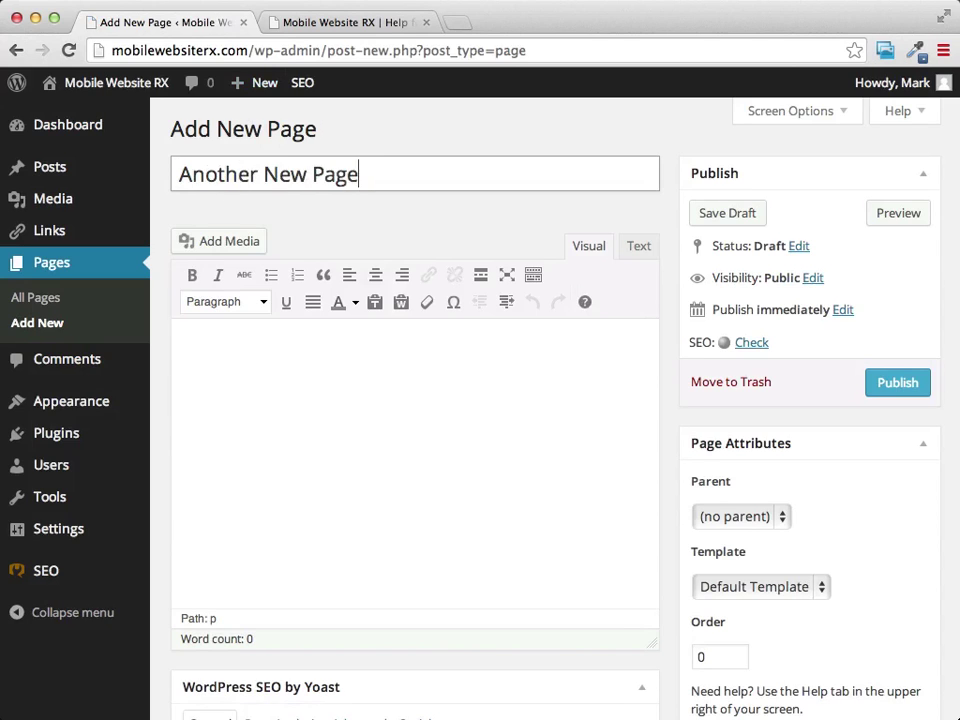
pyautogui.click(264, 388)
pyautogui.write('Just a page')
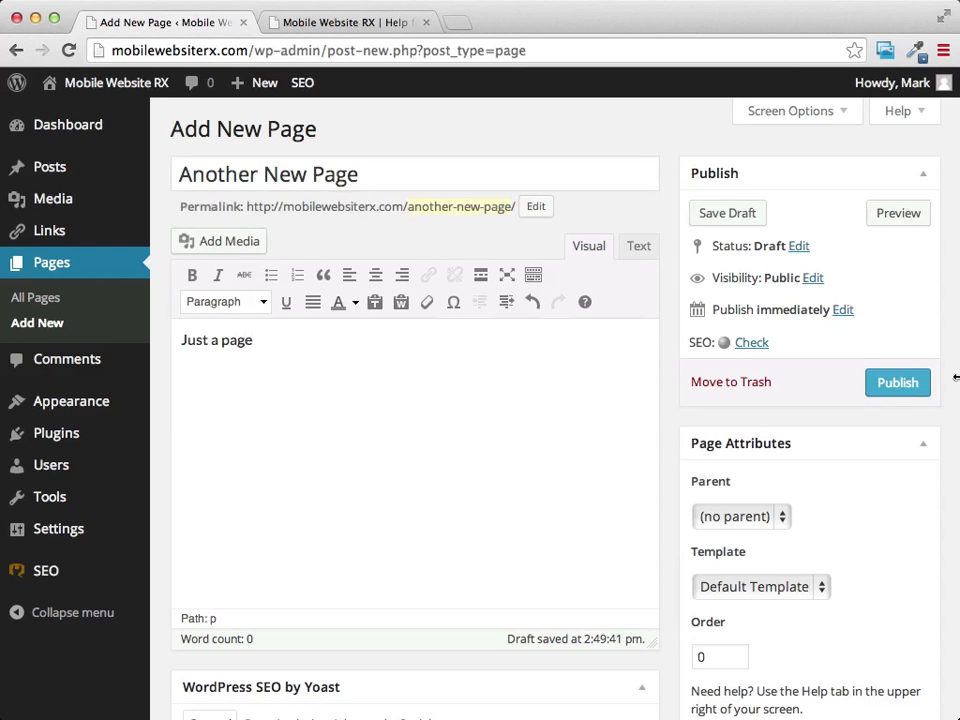
pyautogui.click(900, 385)
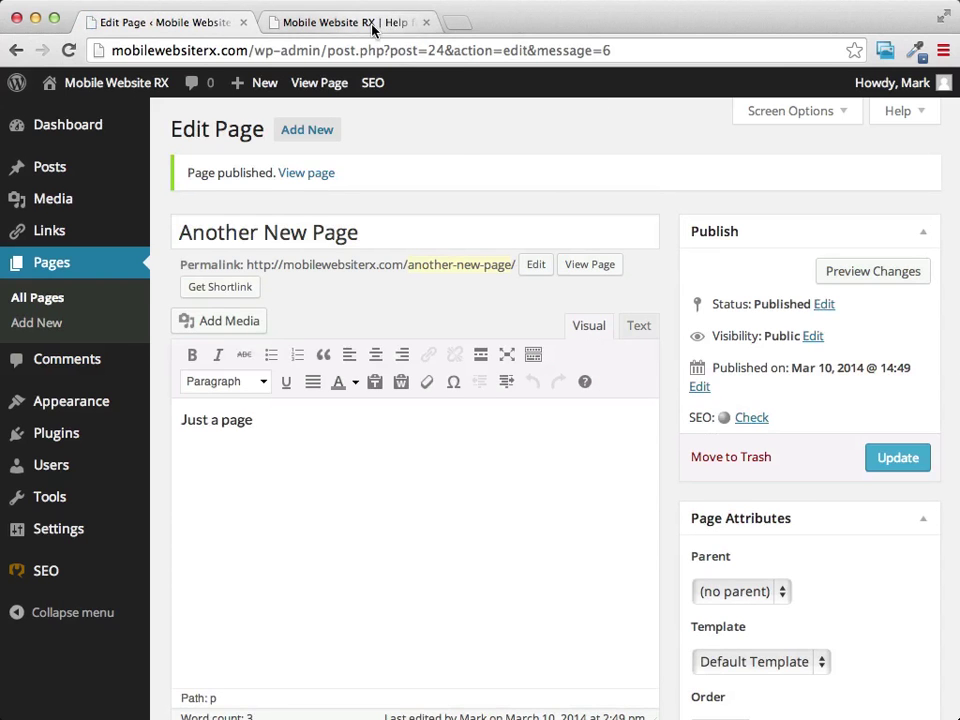
# Refresh the live site and check its header navigation for the newly published page, then return to the page editor.
pyautogui.click(405, 22)
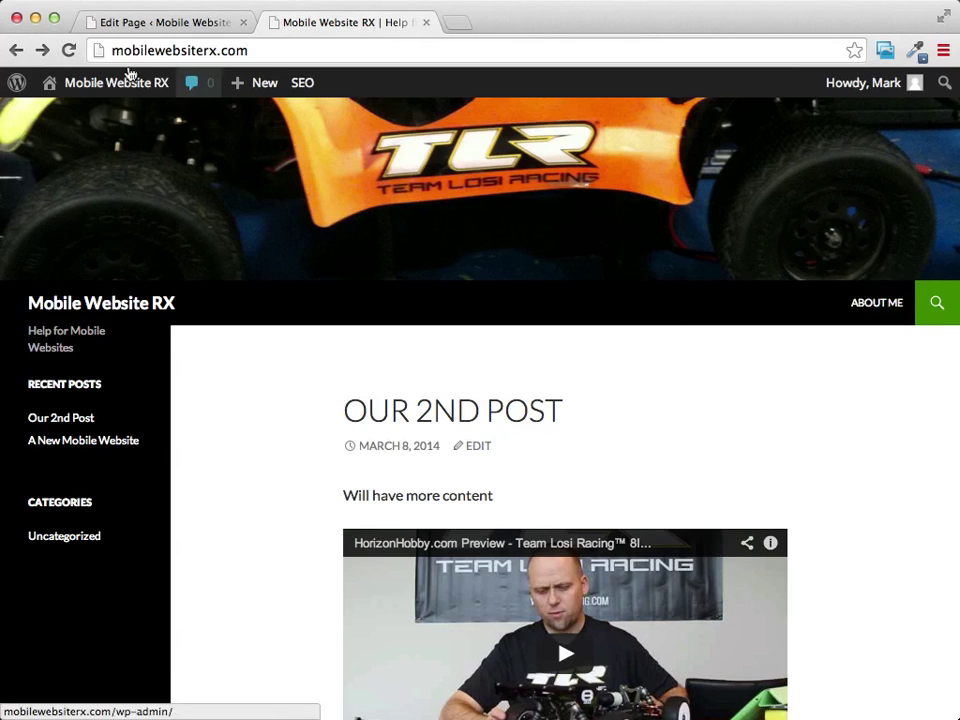
pyautogui.click(68, 50)
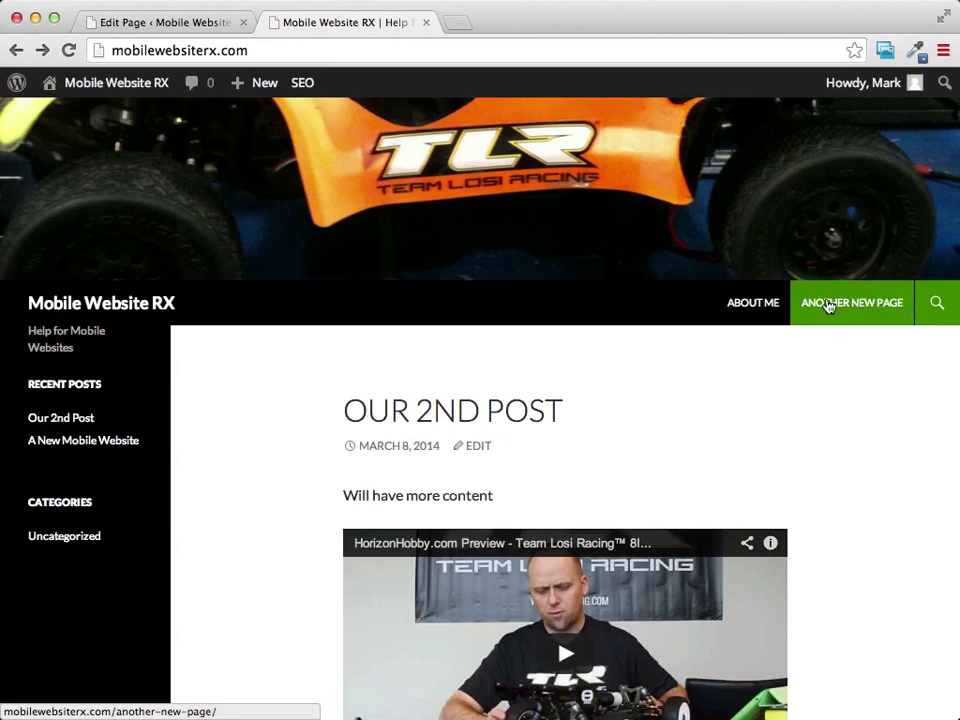
pyautogui.click(146, 24)
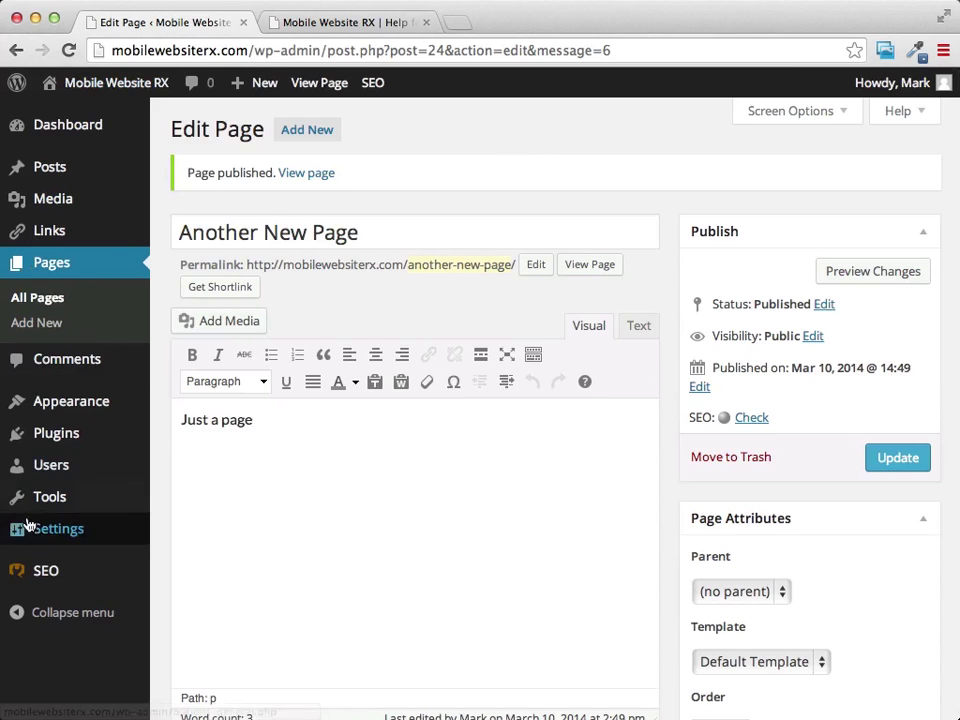
# Create a new navigation menu named "Test Menu".
pyautogui.moveTo(40, 480)
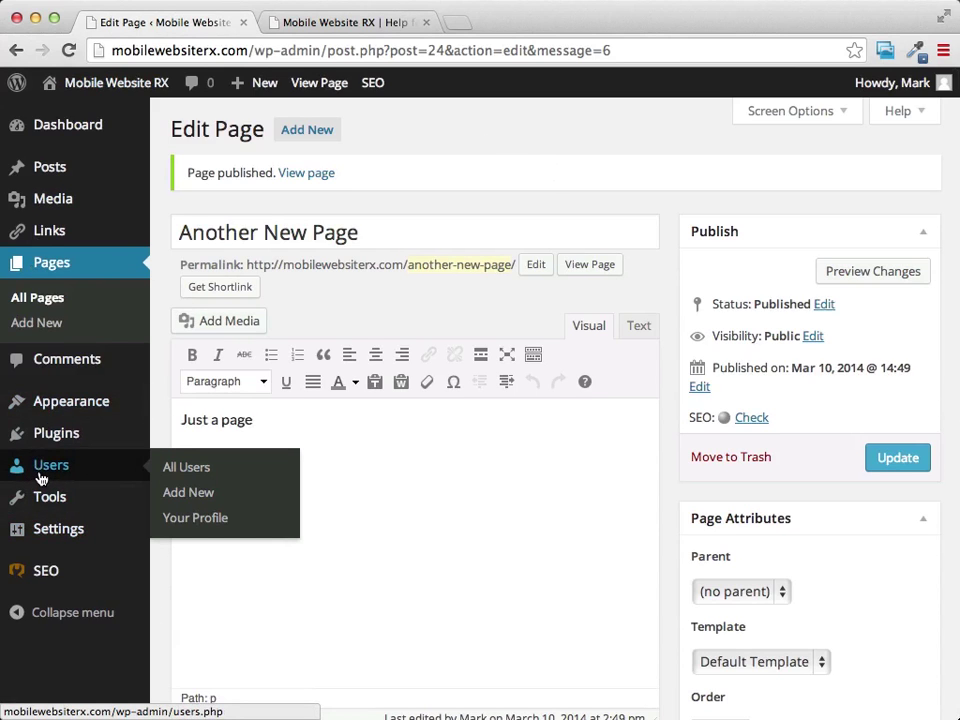
pyautogui.moveTo(67, 405)
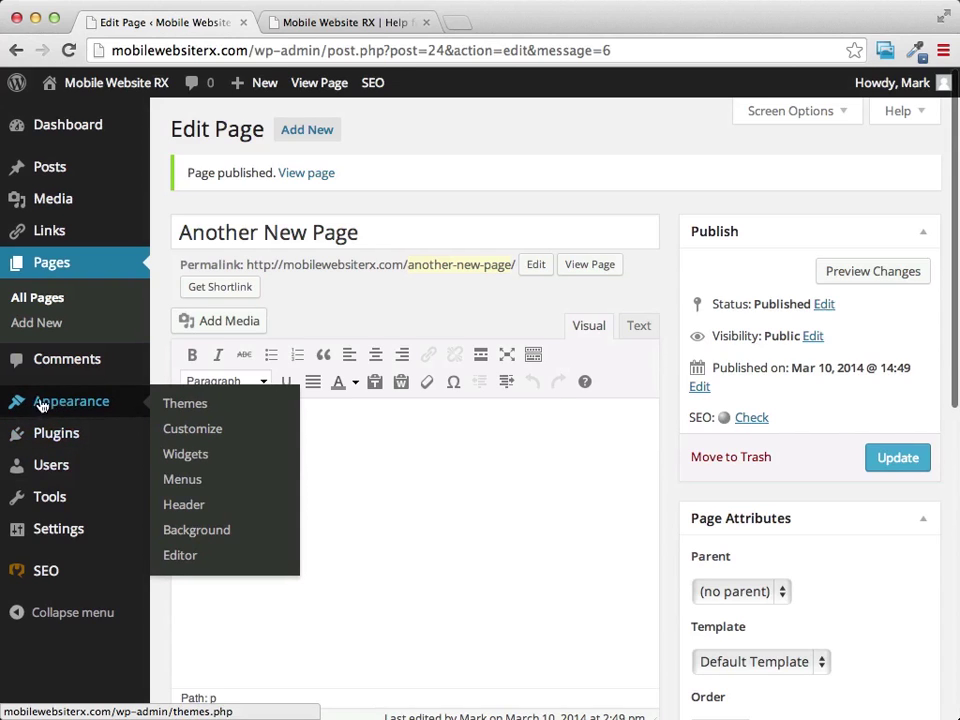
pyautogui.click(194, 484)
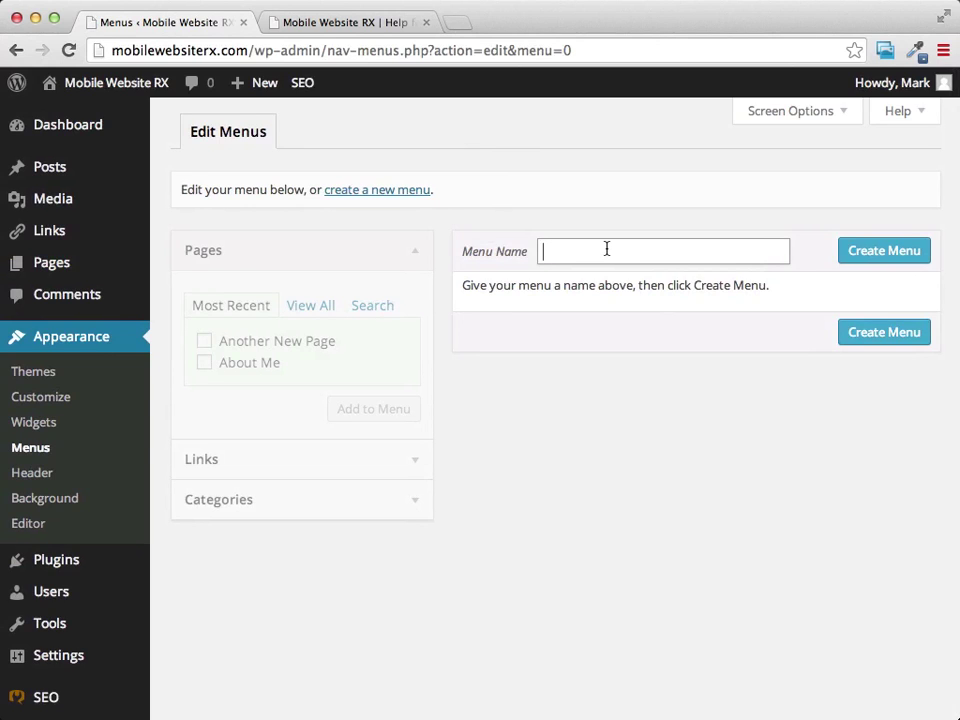
pyautogui.write('Test Menu')
pyautogui.click(884, 256)
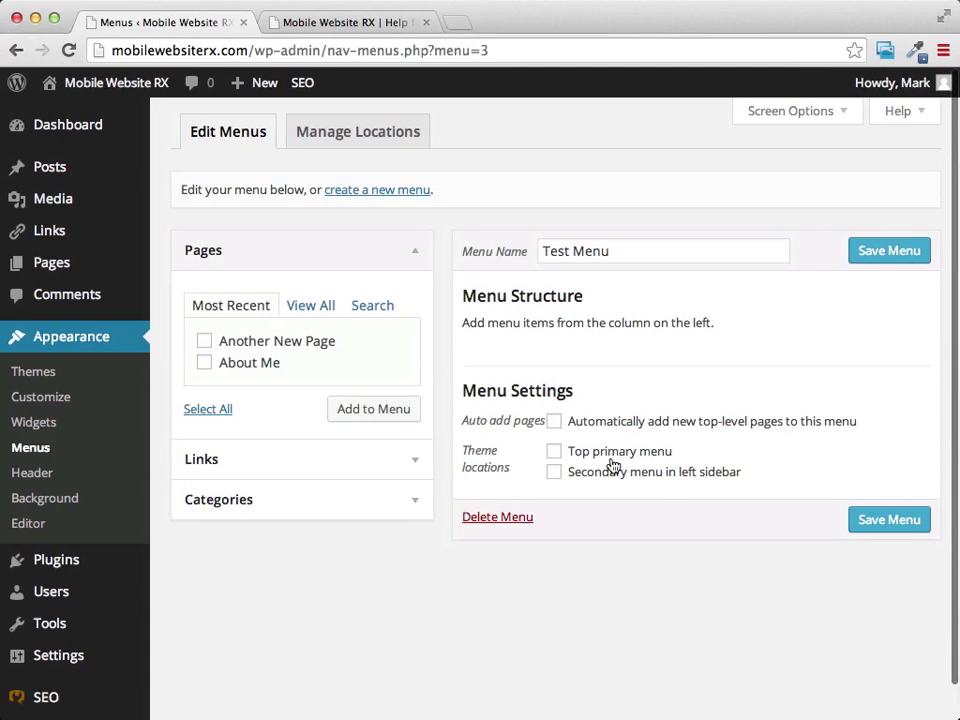
# Assign Test Menu to the "Top primary menu" theme location.
pyautogui.click(556, 453)
pyautogui.scroll(-1, 791, 381)
pyautogui.scroll(-1, 791, 381)
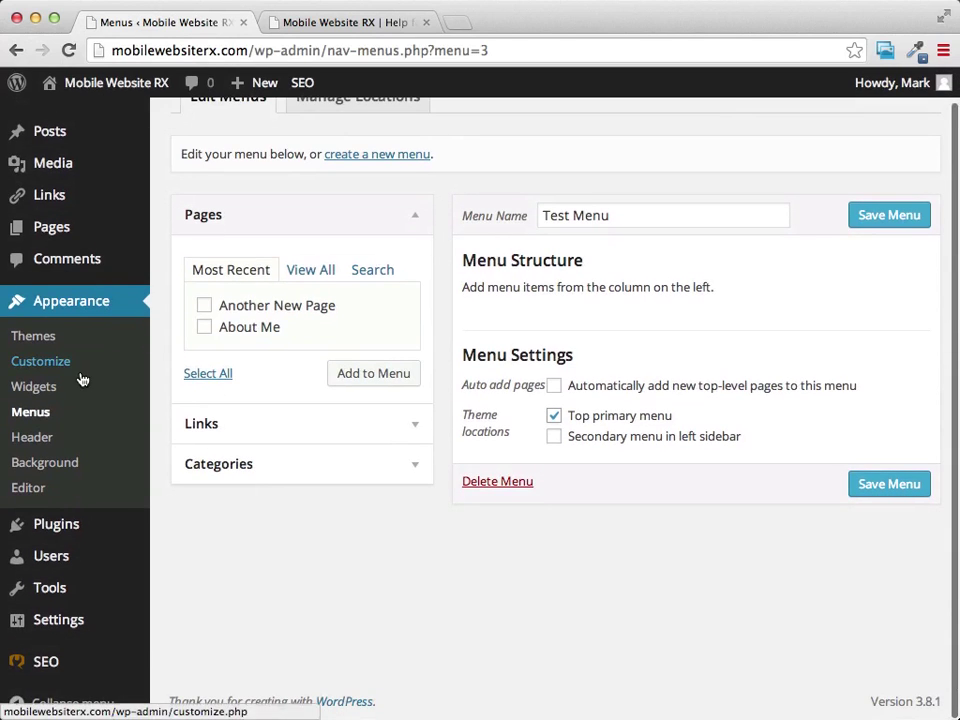
# Add the About Me and Another New Page pages to Test Menu with About Me first, and save the menu.
pyautogui.click(205, 330)
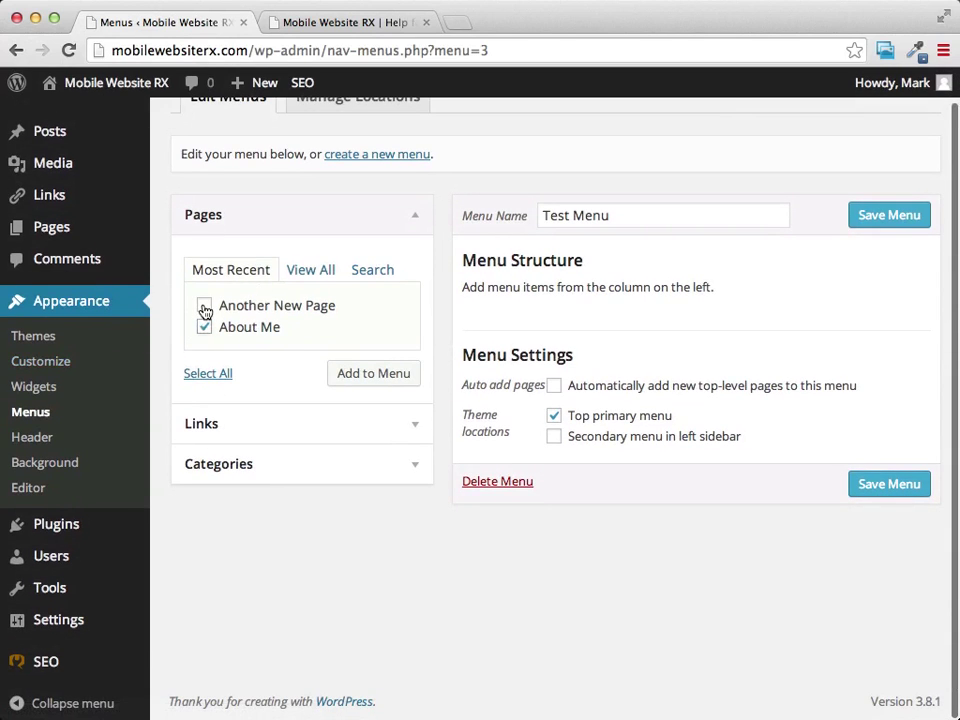
pyautogui.click(205, 308)
pyautogui.click(384, 378)
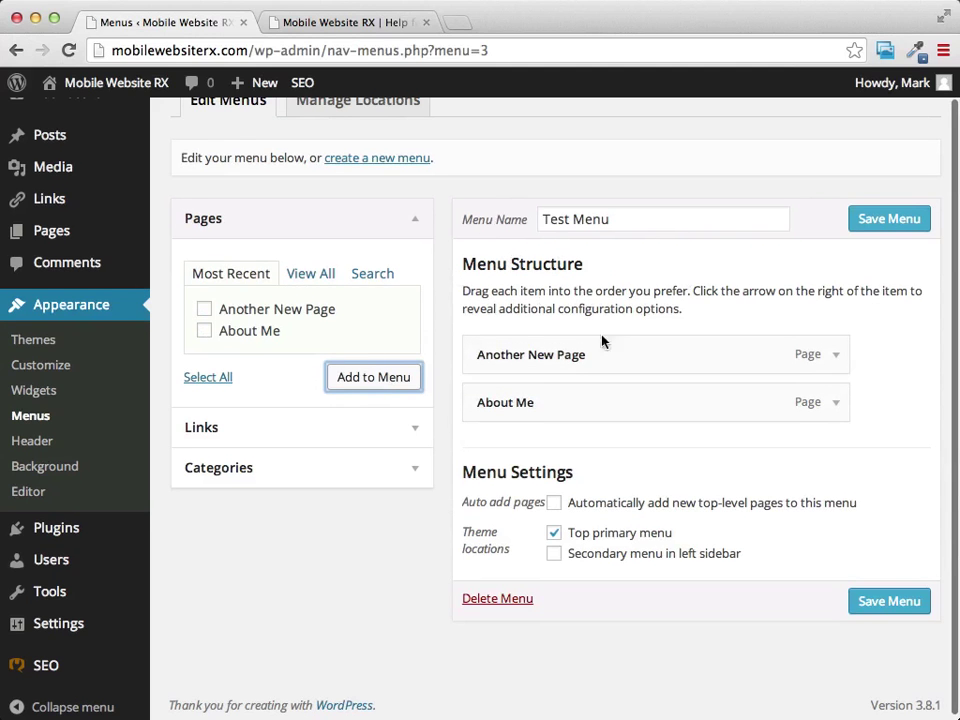
pyautogui.moveTo(551, 405); pyautogui.dragTo(551, 345)
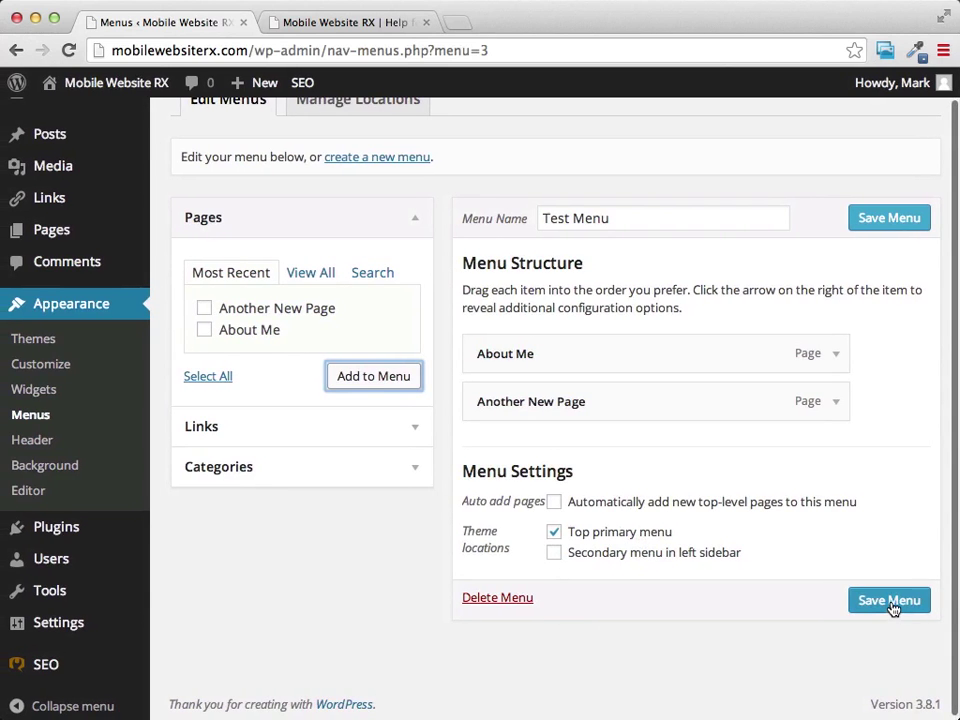
pyautogui.click(893, 606)
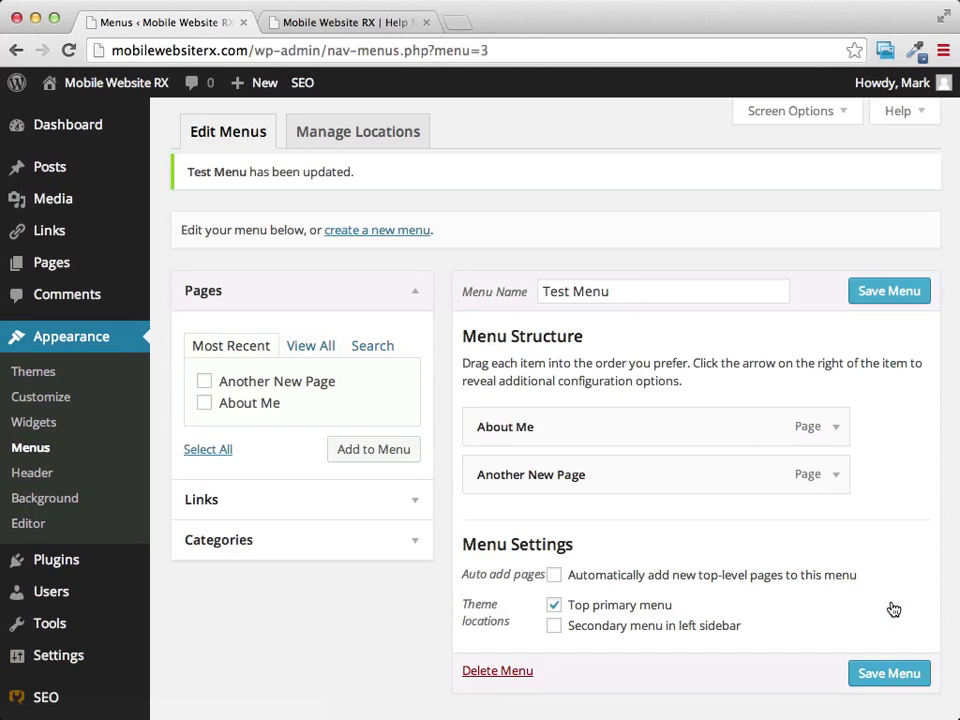
# Refresh the live site and check the order of the page links in its header, then return to the menu editor.
pyautogui.click(345, 23)
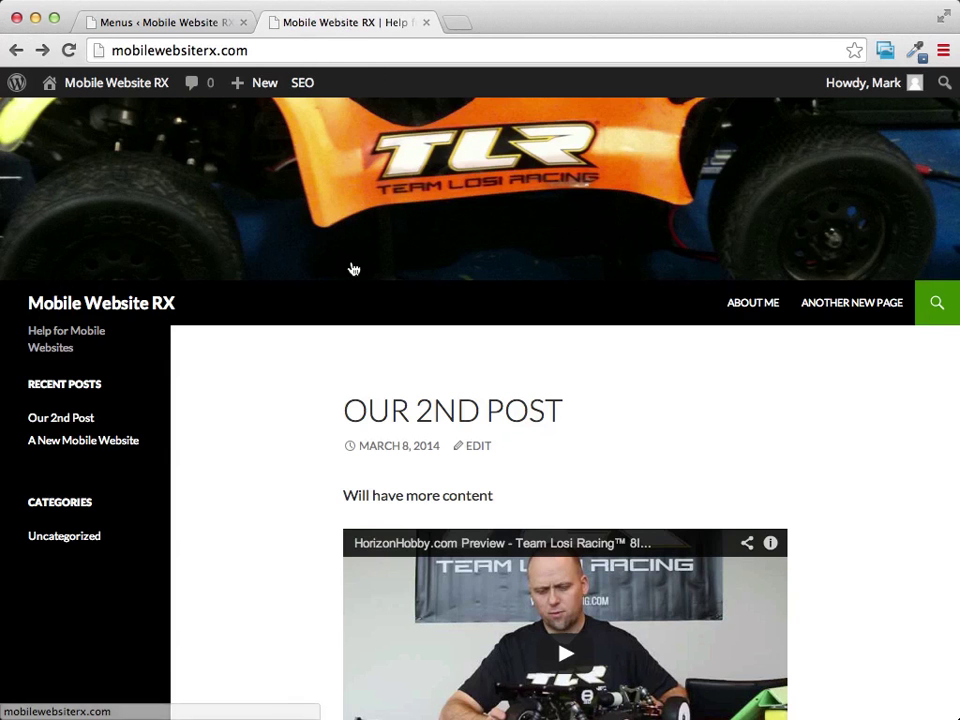
pyautogui.click(69, 50)
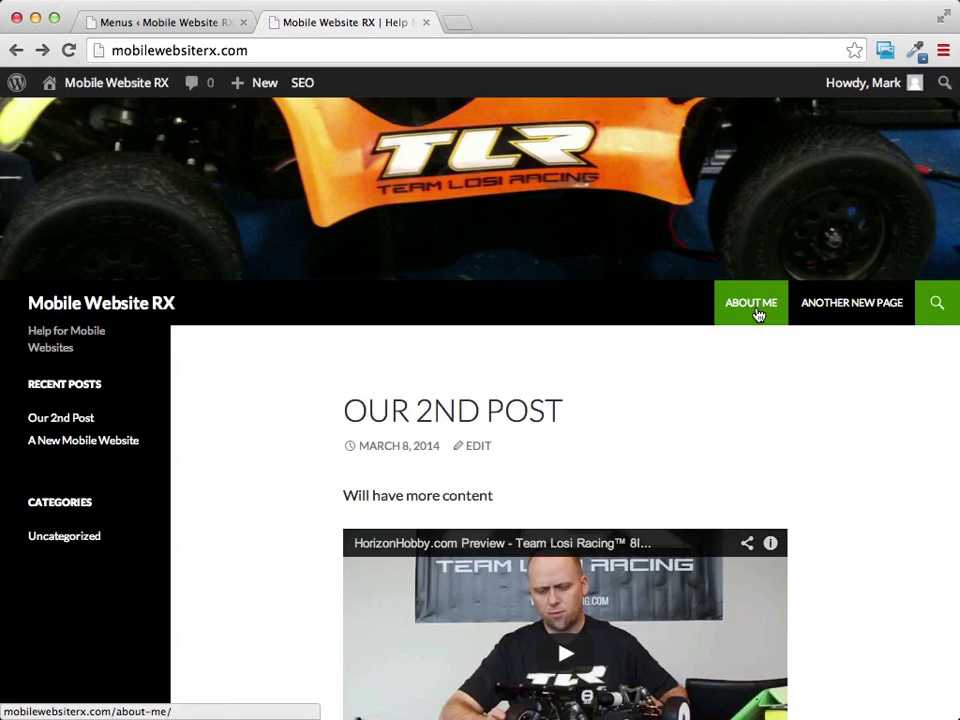
pyautogui.click(168, 25)
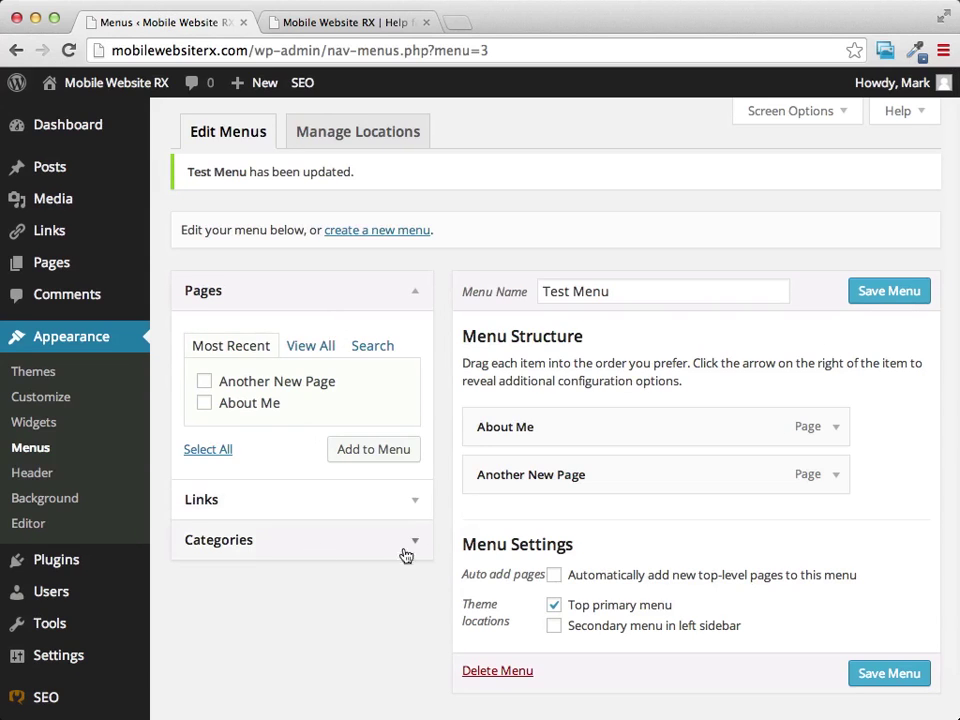
pyautogui.click(414, 504)
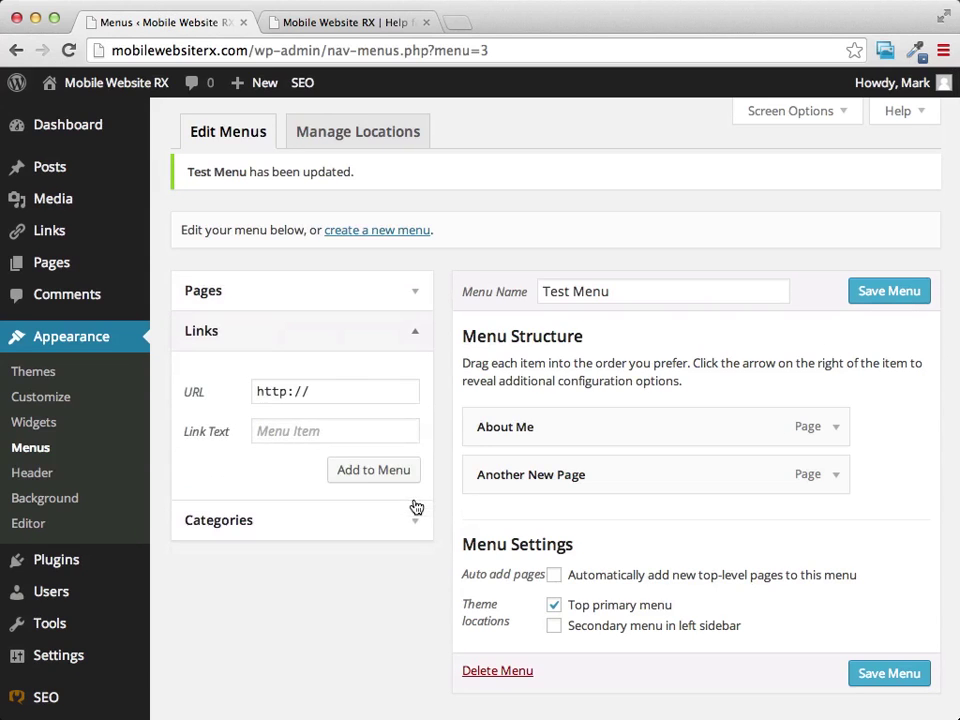
pyautogui.click(349, 389)
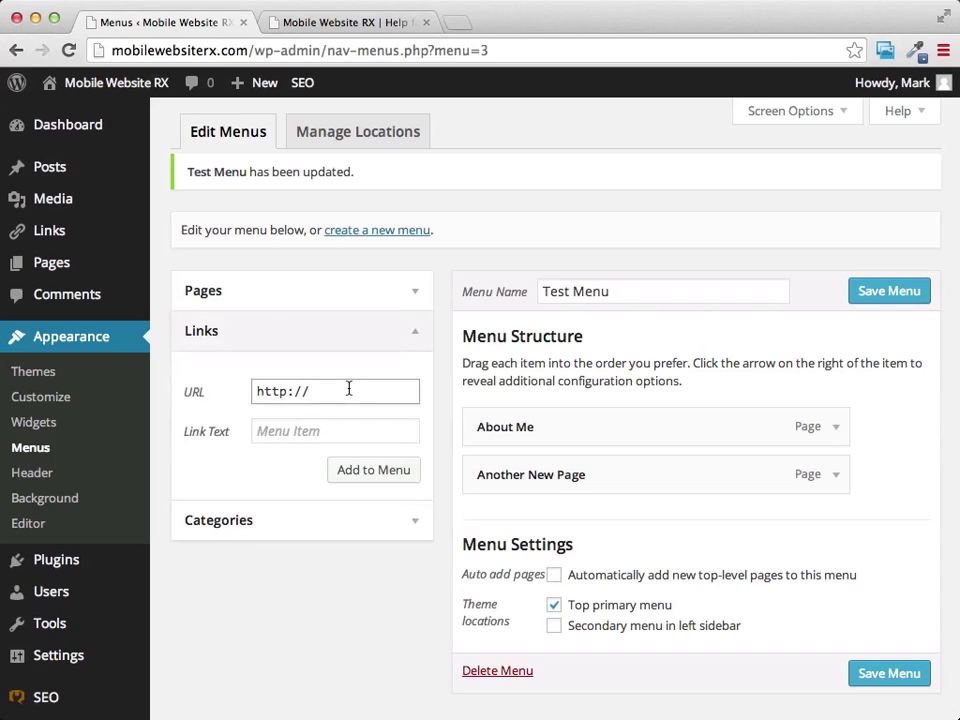
pyautogui.write('google.com')
pyautogui.click(340, 434)
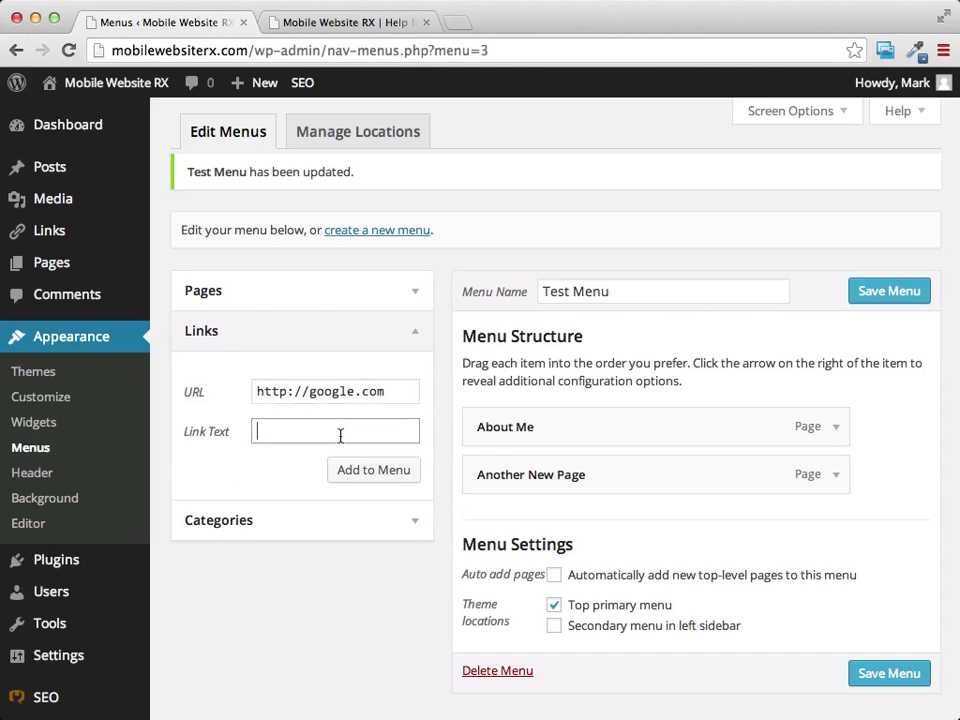
pyautogui.write('Search Engine')
pyautogui.click(365, 474)
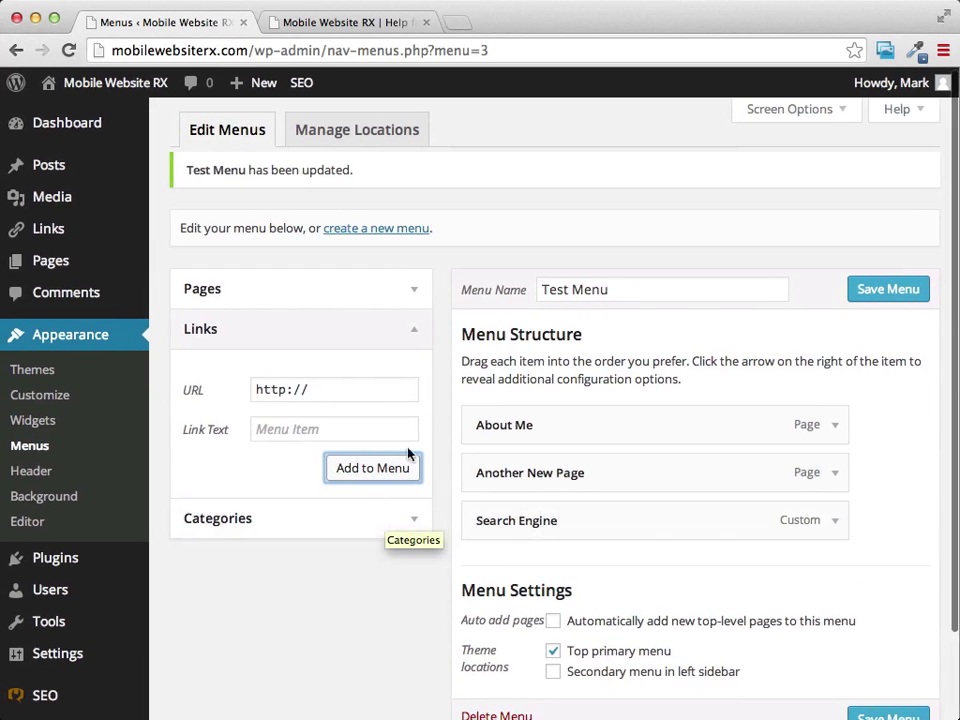
# View the categories that can be added to the menu, then collapse the list.
pyautogui.scroll(-3, 390, 515)
pyautogui.click(417, 441)
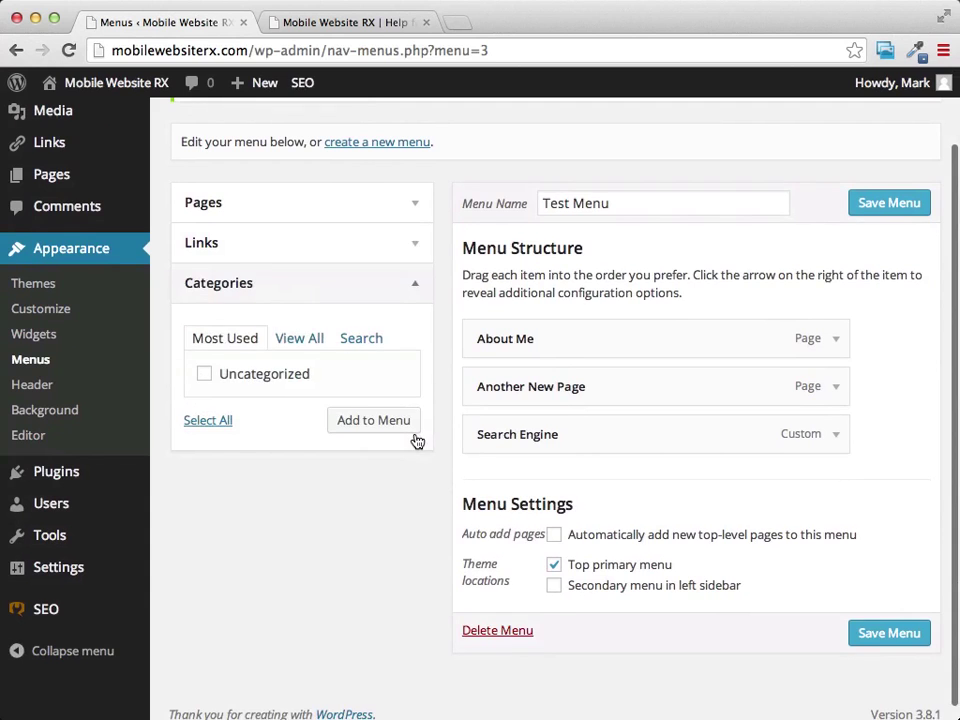
pyautogui.click(416, 291)
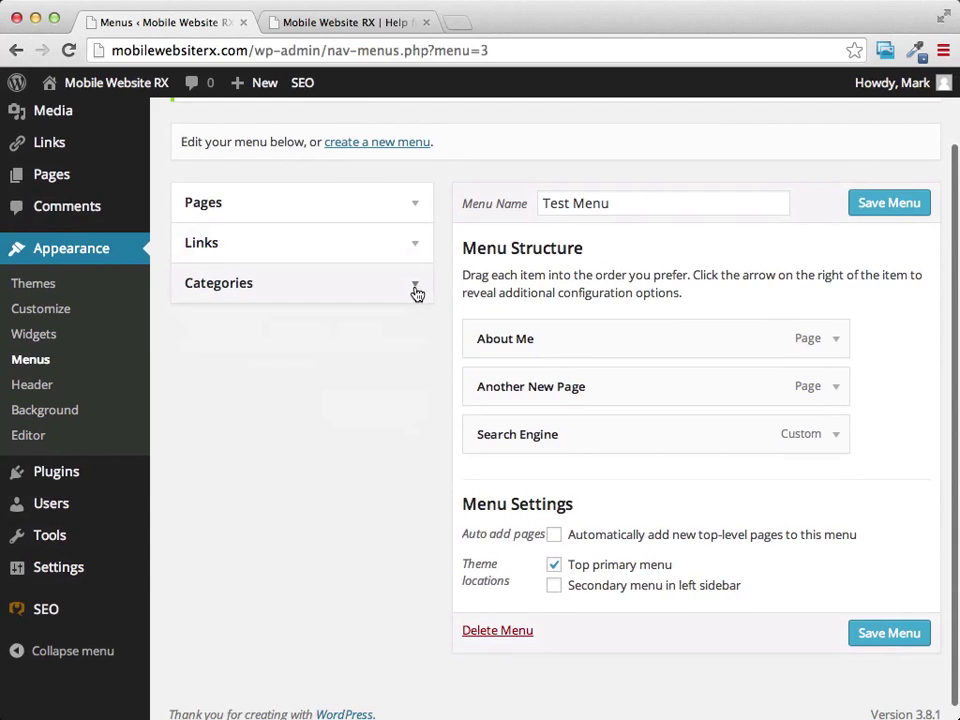
# Save Test Menu with the new custom link.
pyautogui.scroll(3, 316, 288)
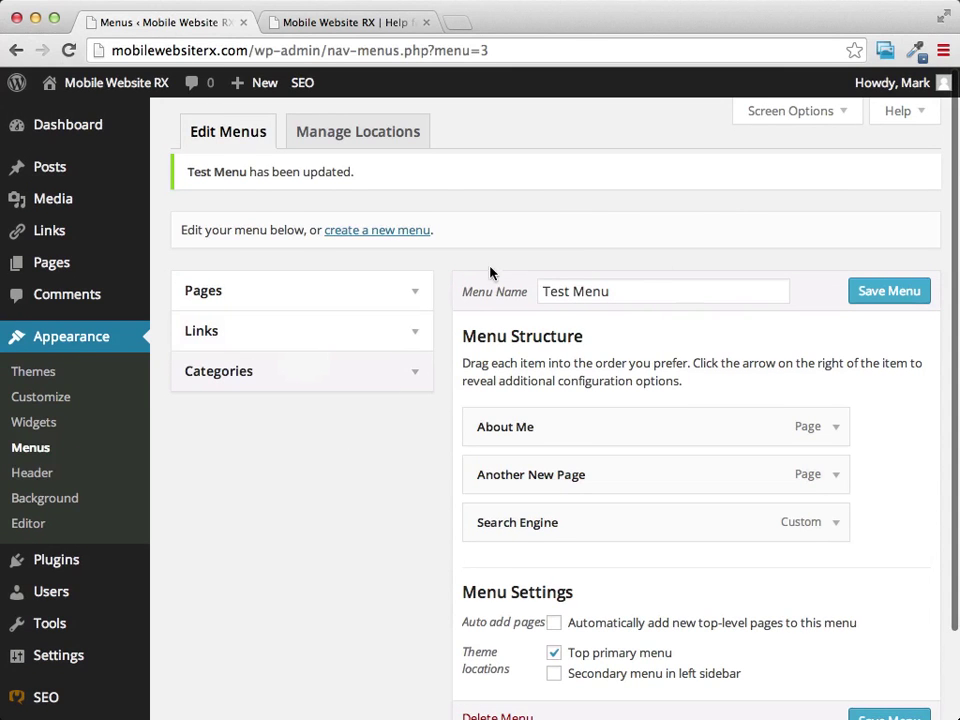
pyautogui.scroll(-3, 489, 236)
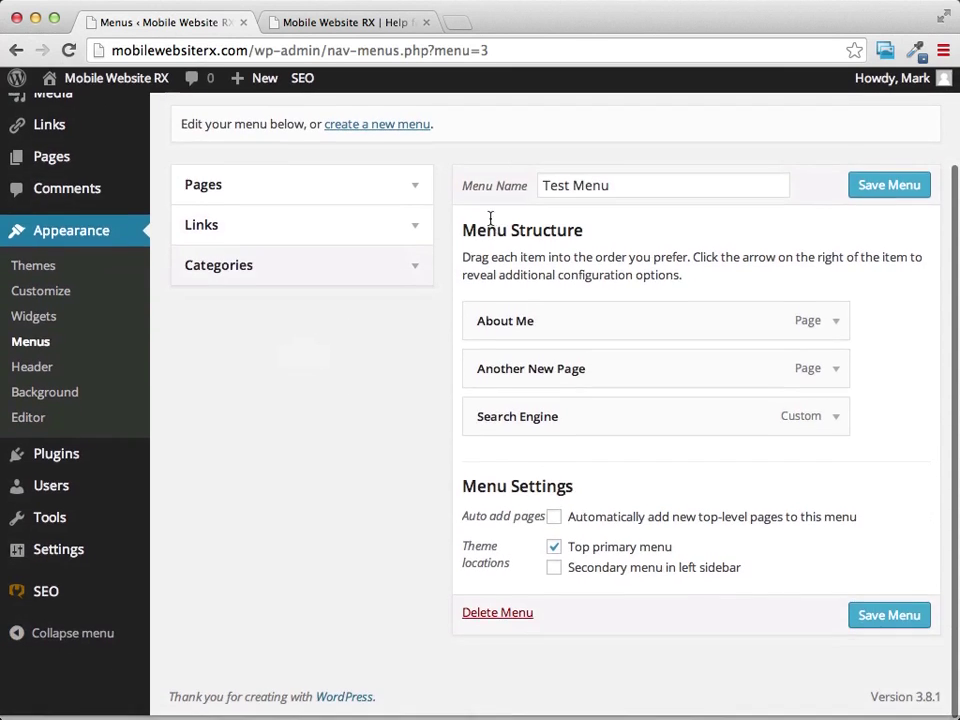
pyautogui.click(884, 622)
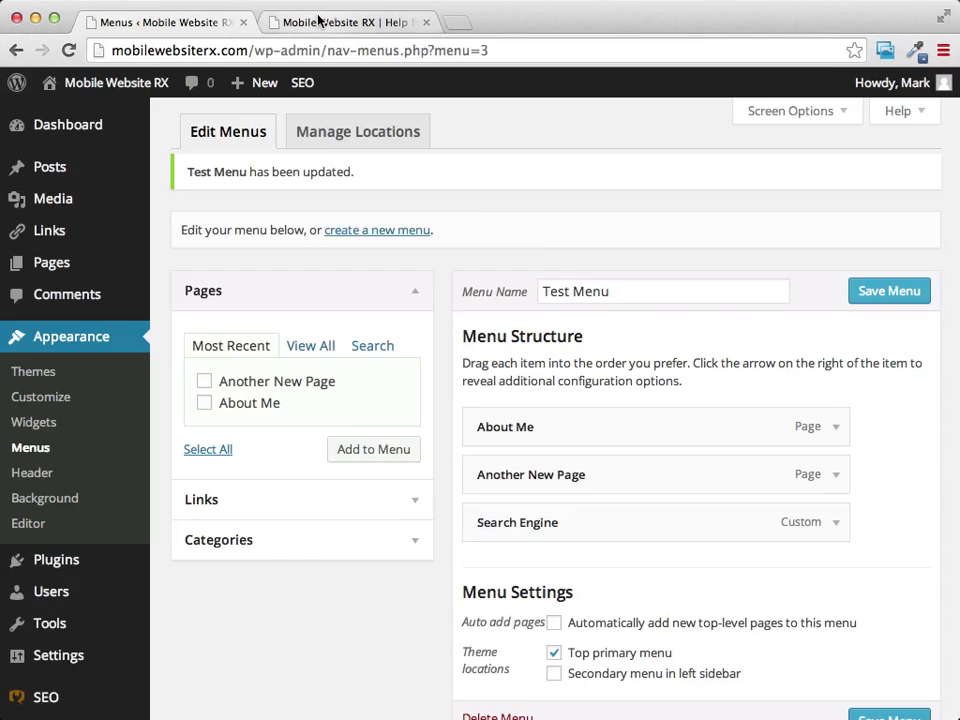
# Refresh the live site and check the header for the Search Engine link, then return to the menu editor.
pyautogui.click(318, 20)
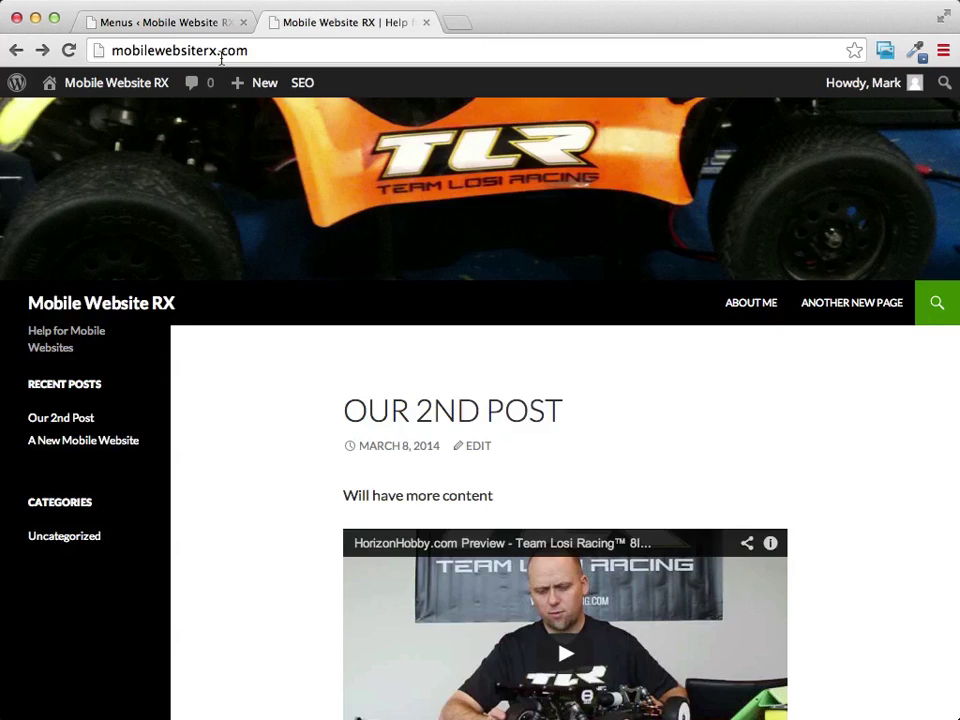
pyautogui.click(69, 50)
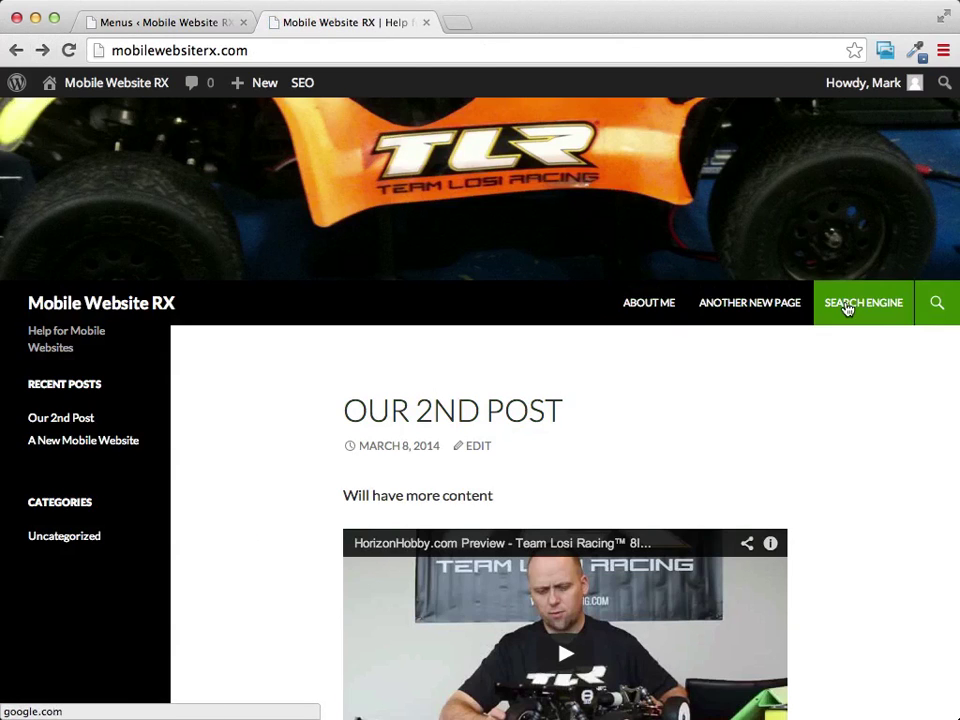
pyautogui.click(175, 30)
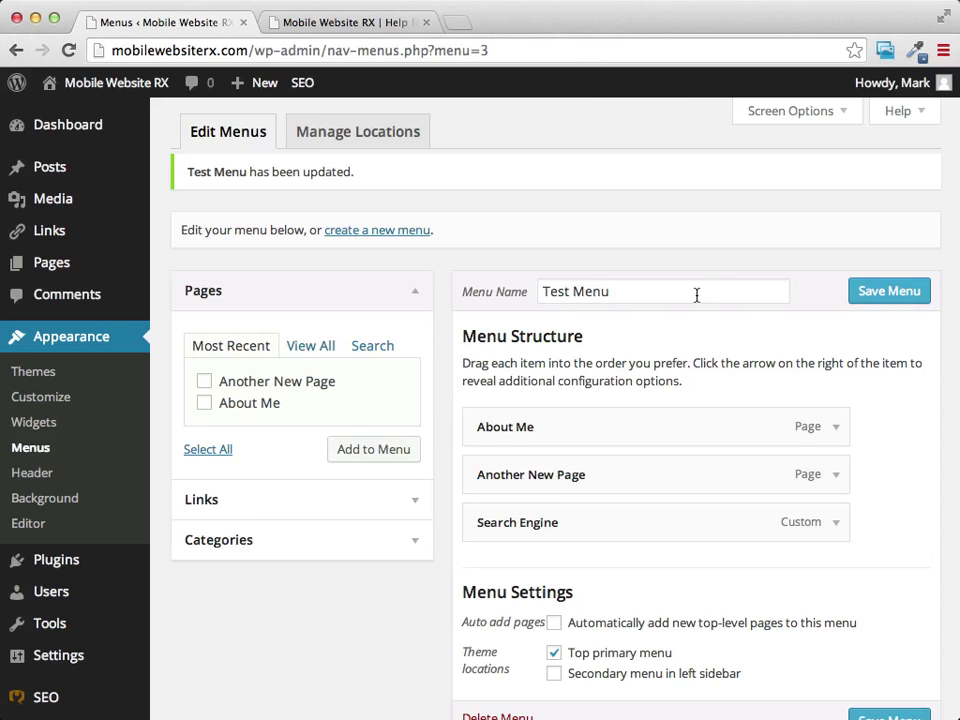
# Switch Test Menu's theme location from Top primary menu to Secondary menu in left sidebar and save the menu.
pyautogui.scroll(-3, 701, 218)
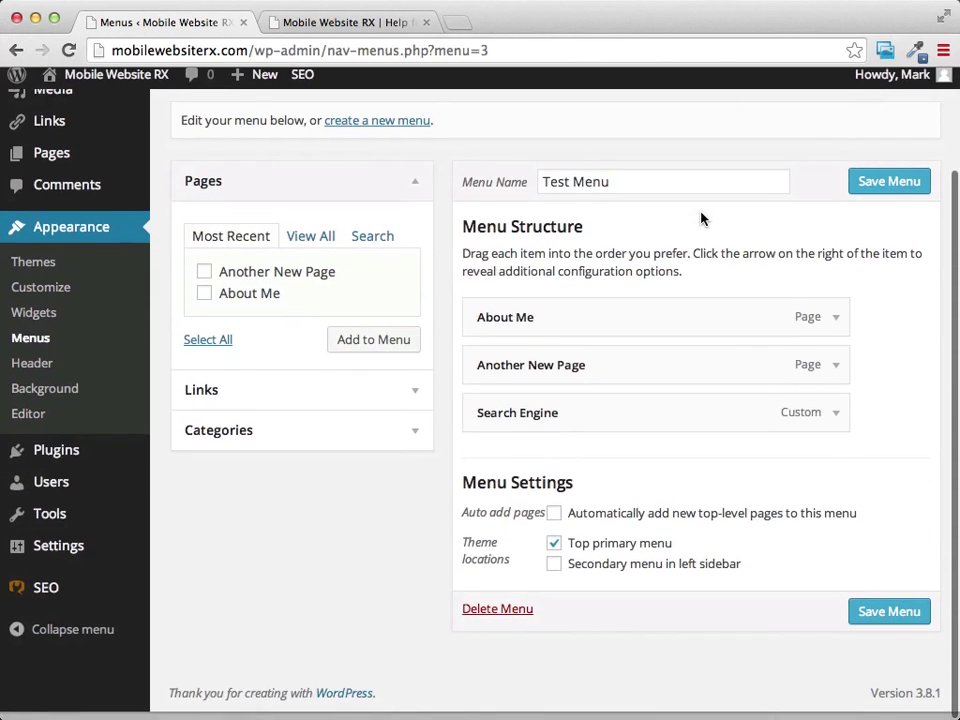
pyautogui.click(555, 553)
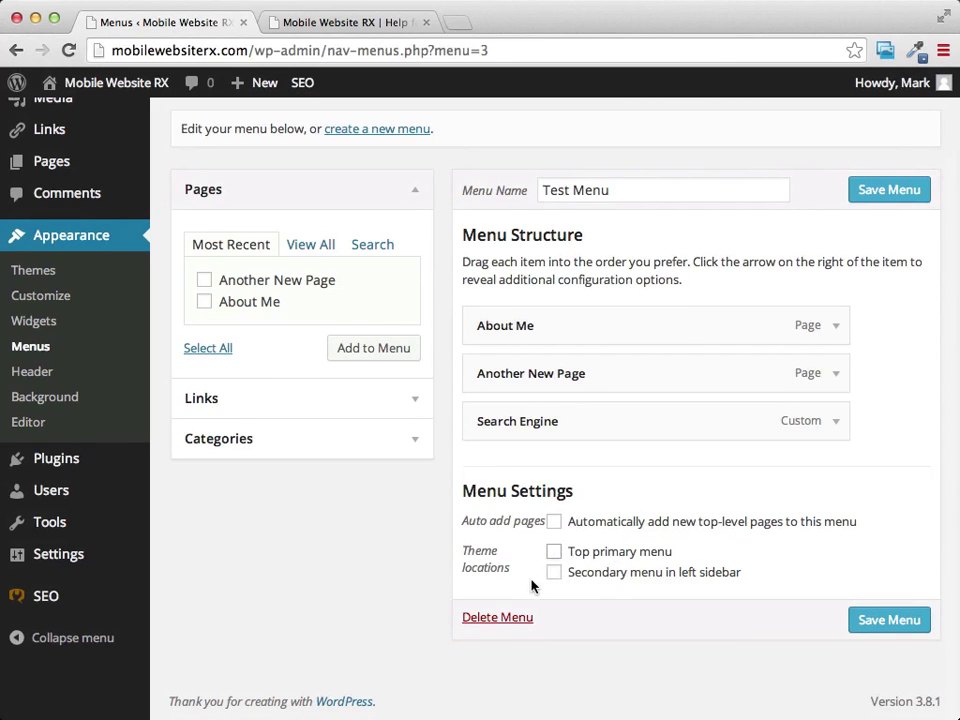
pyautogui.click(553, 573)
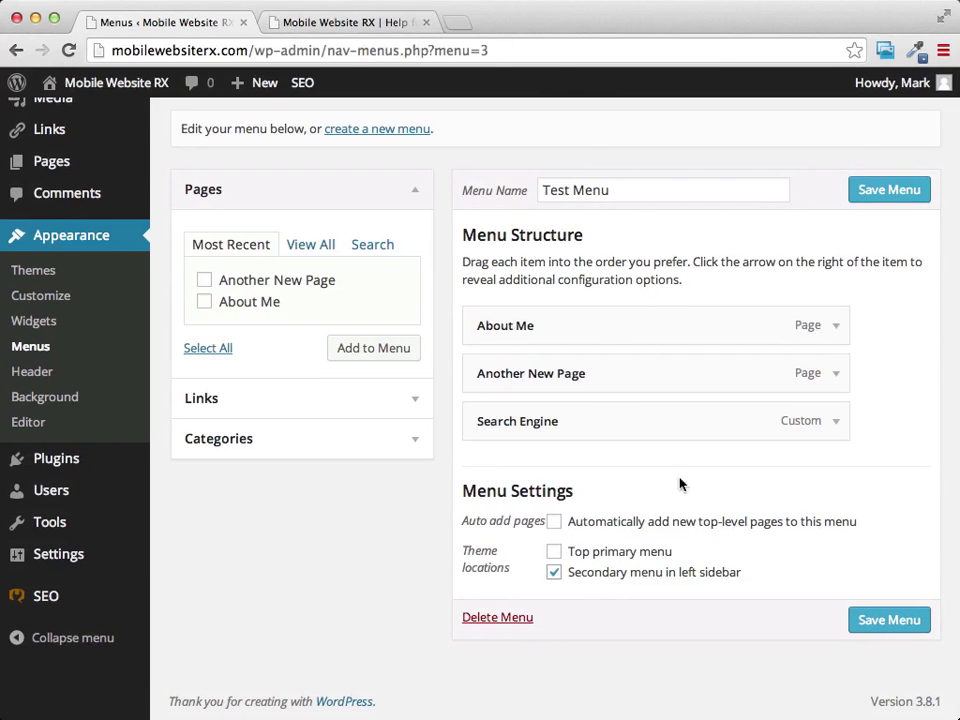
pyautogui.click(896, 619)
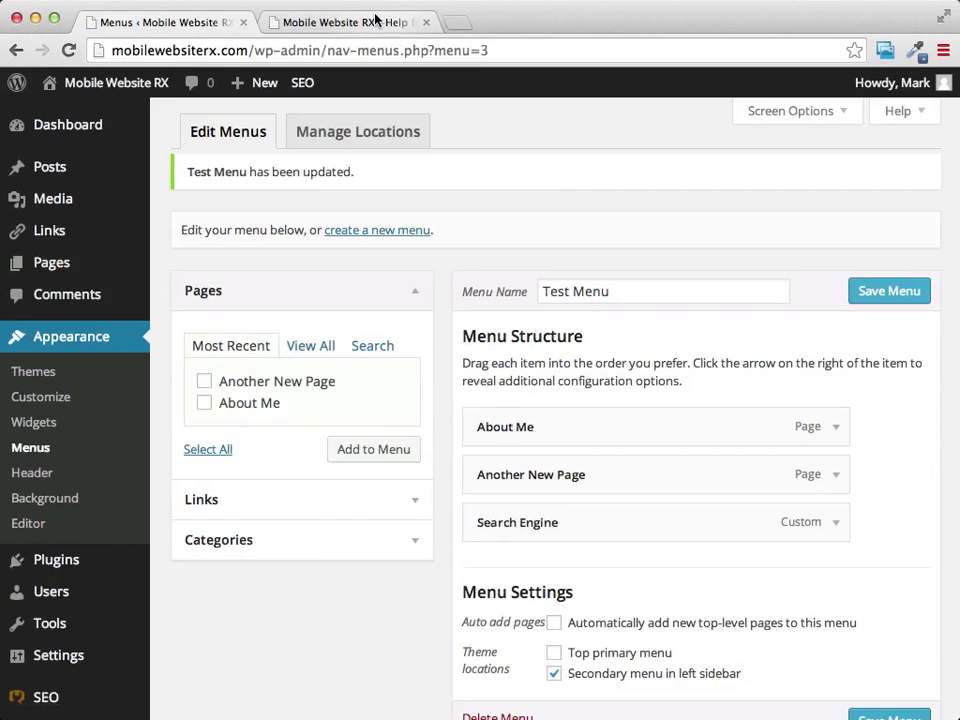
# Refresh the live site and check the left sidebar and header for the menu links, then return to the menu editor.
pyautogui.click(377, 17)
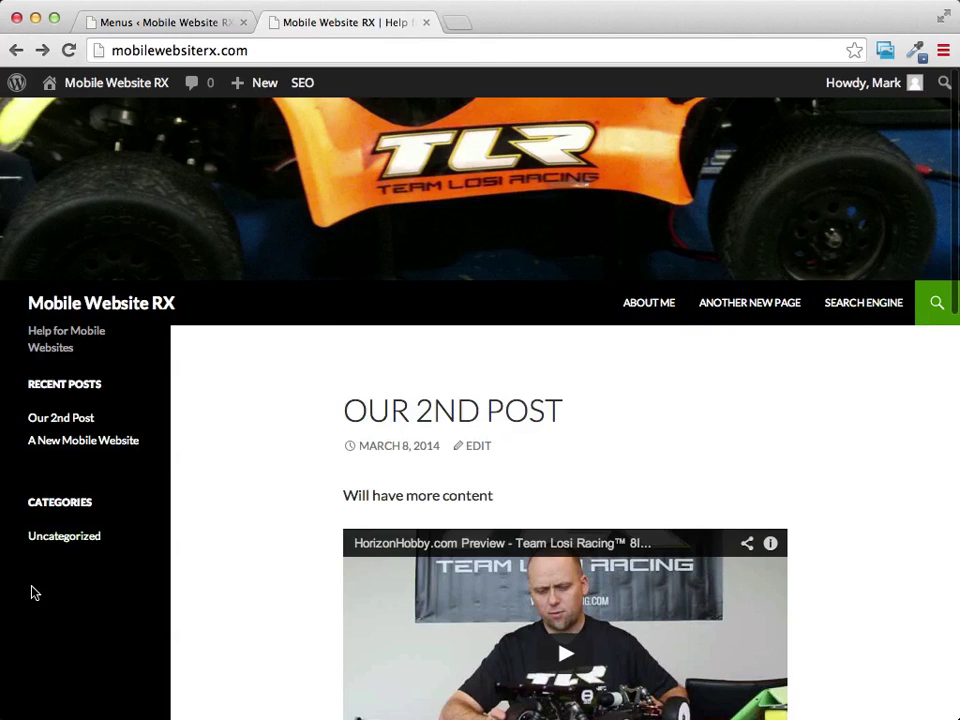
pyautogui.click(67, 50)
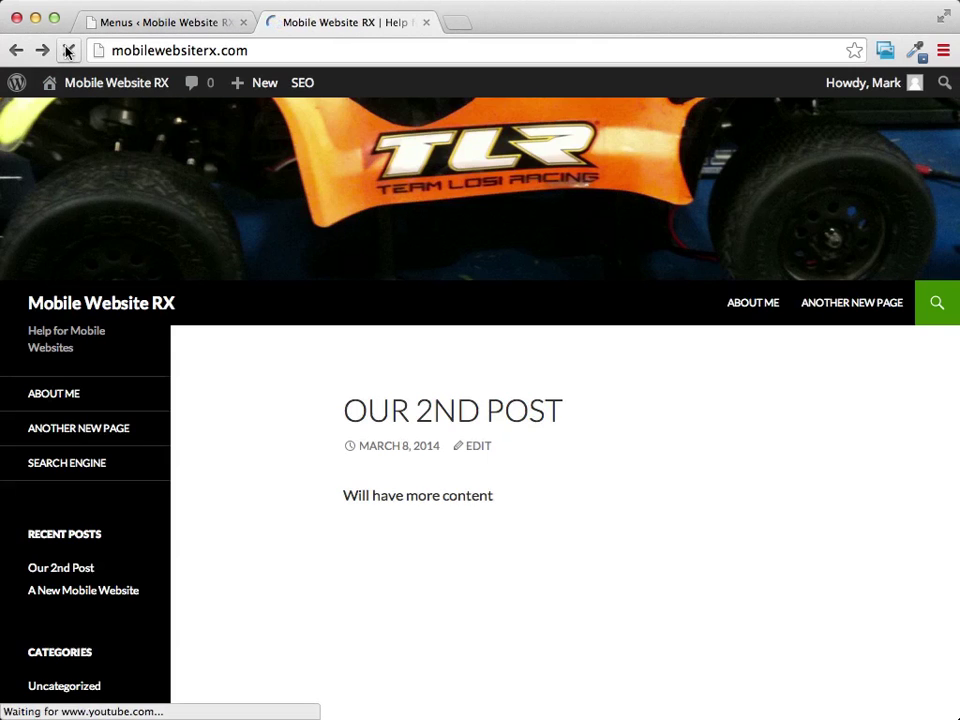
pyautogui.scroll(-1, 800, 287)
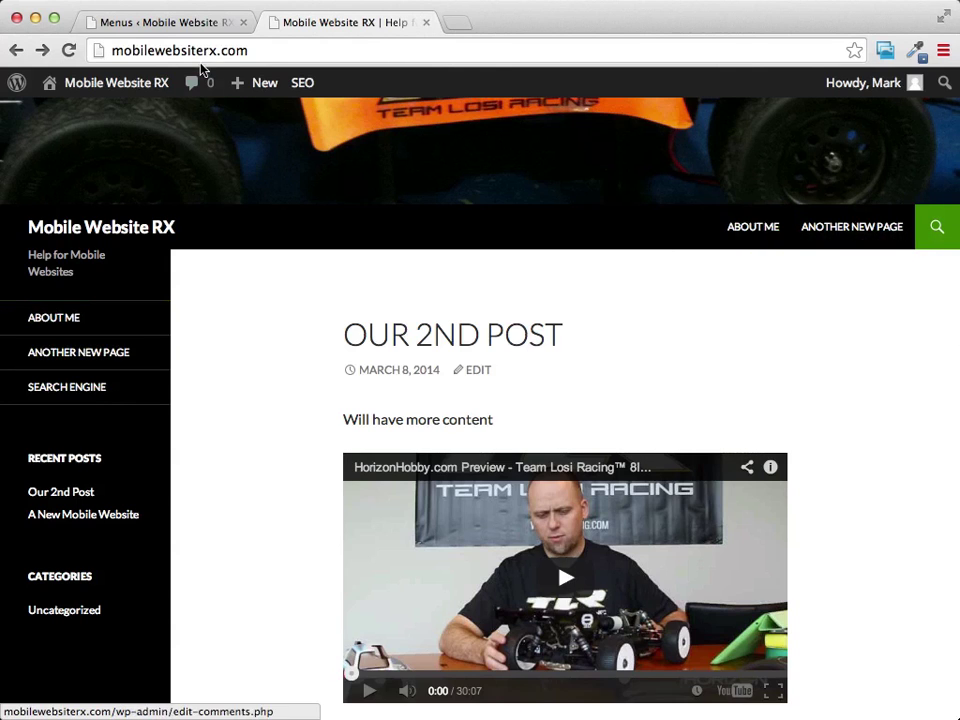
pyautogui.click(196, 24)
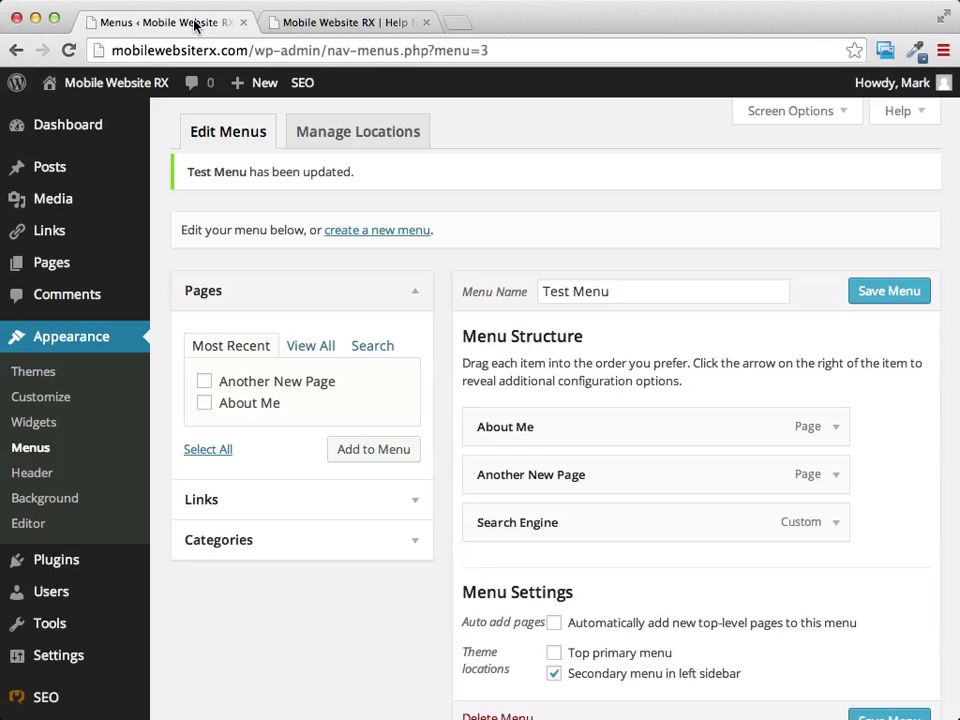
pyautogui.click(383, 22)
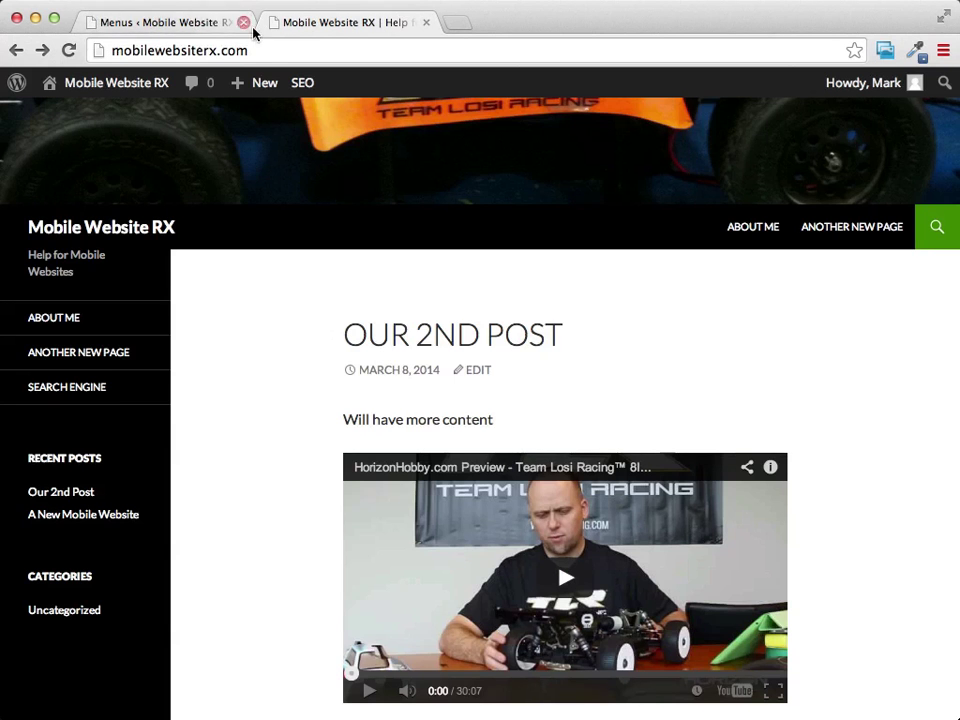
pyautogui.click(144, 22)
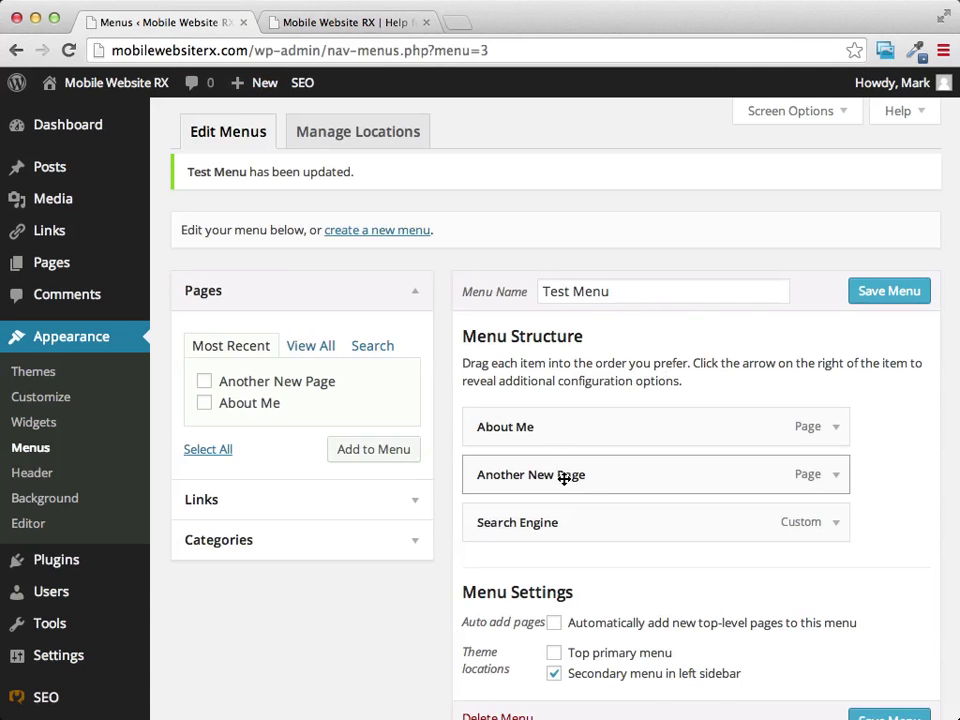
# Reorder Test Menu so Search Engine sits between About Me and Another New Page as a top-level item, trying it as a sub item too.
pyautogui.scroll(-1, 540, 484)
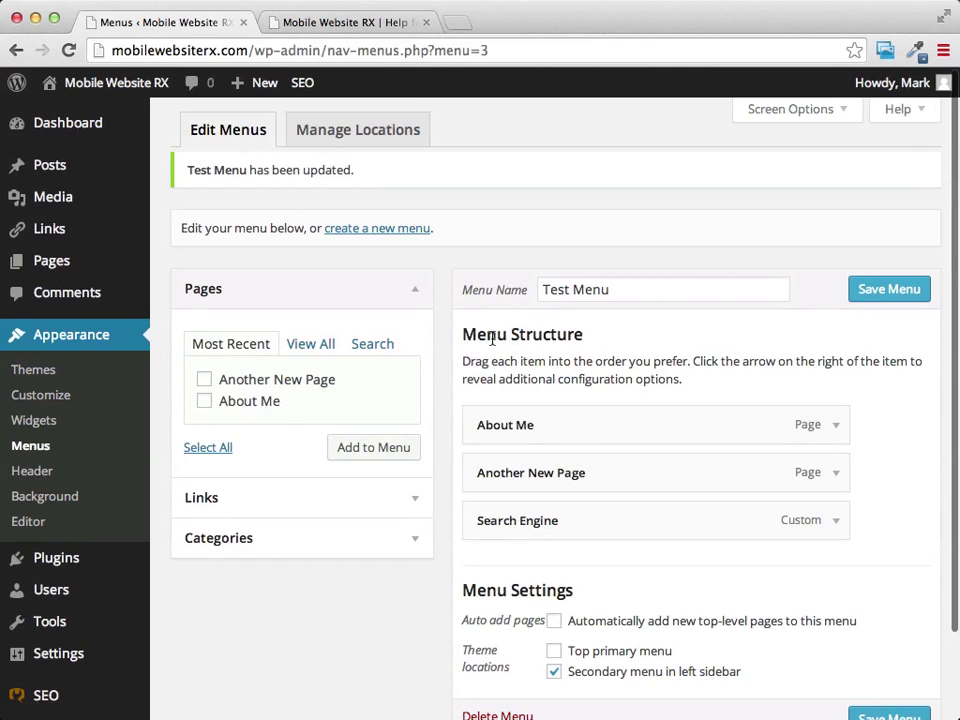
pyautogui.moveTo(583, 516); pyautogui.dragTo(645, 471)
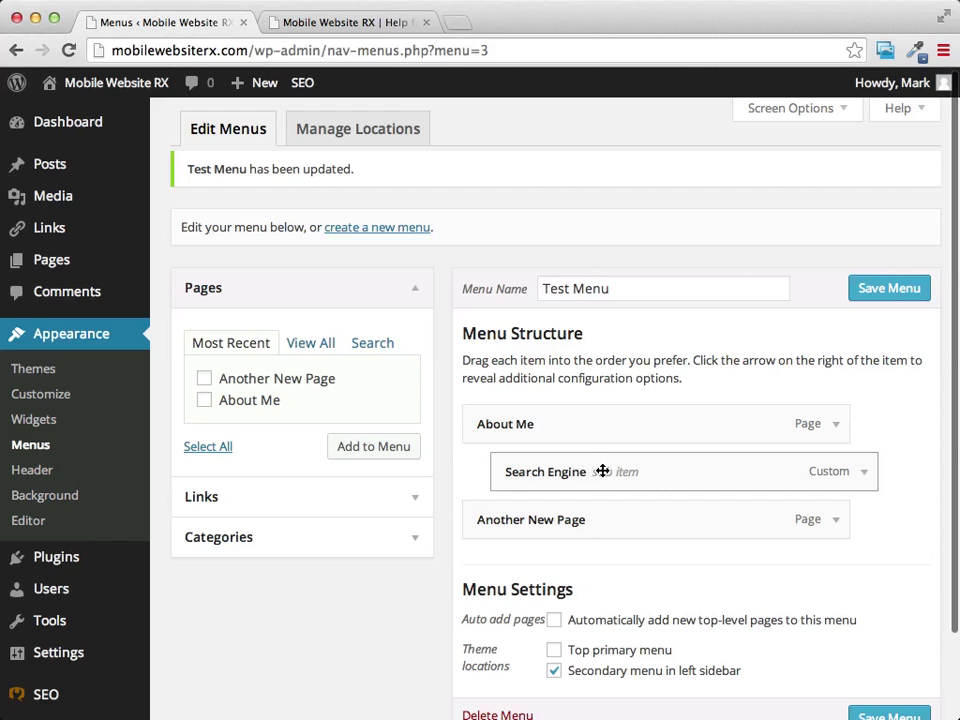
pyautogui.moveTo(602, 471); pyautogui.dragTo(569, 476)
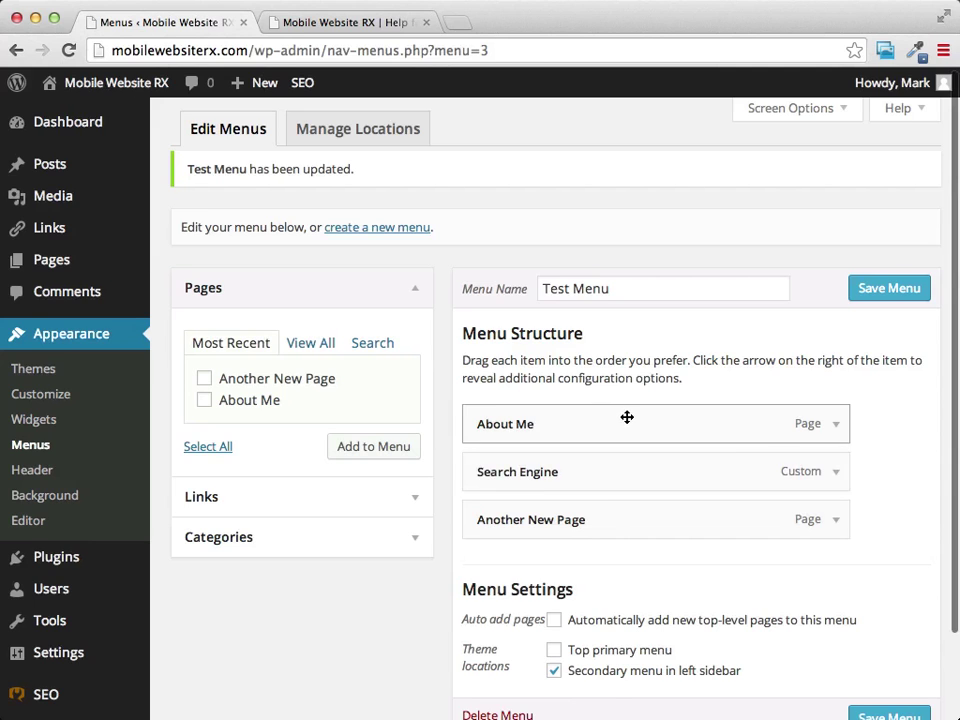
pyautogui.moveTo(577, 475); pyautogui.dragTo(612, 478)
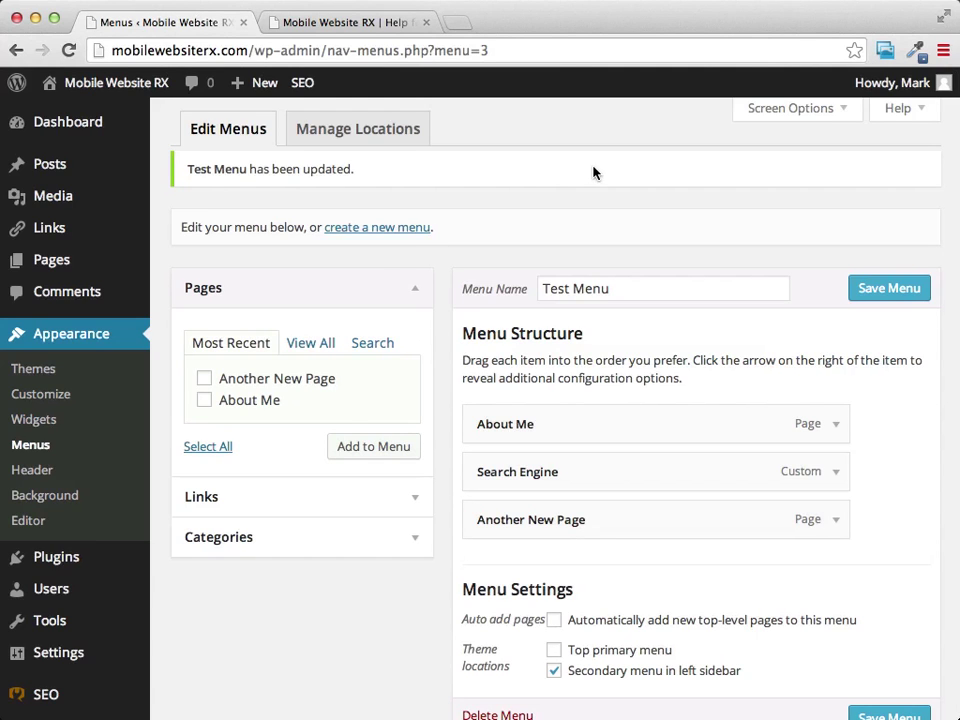
# Review Test Menu's structure and location settings, then look at the menus on the live site.
pyautogui.scroll(-2, 598, 200)
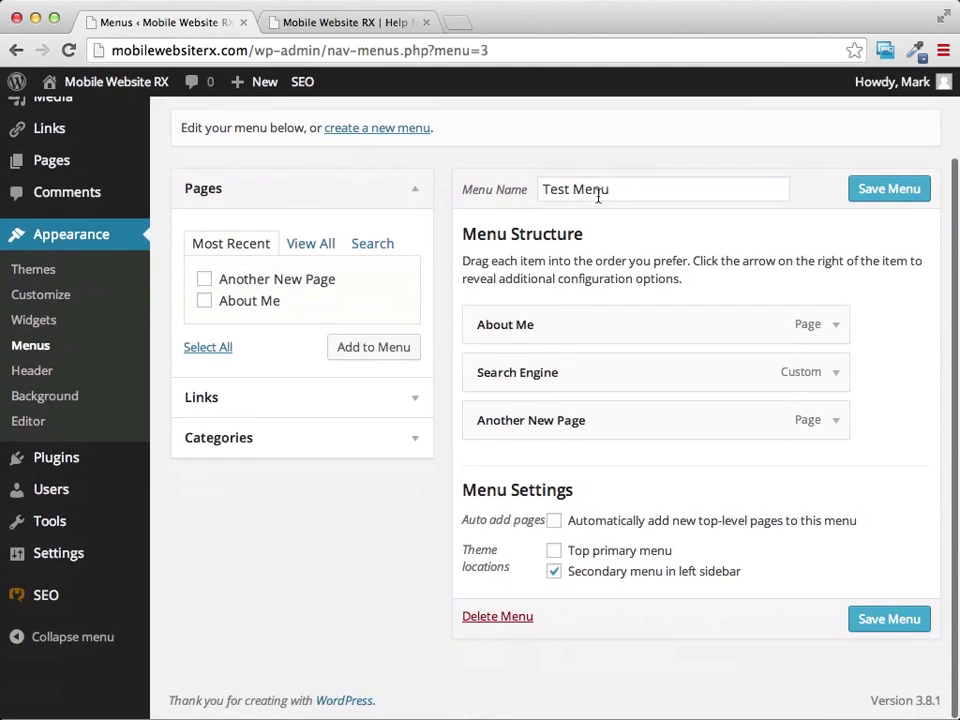
pyautogui.scroll(3, 598, 200)
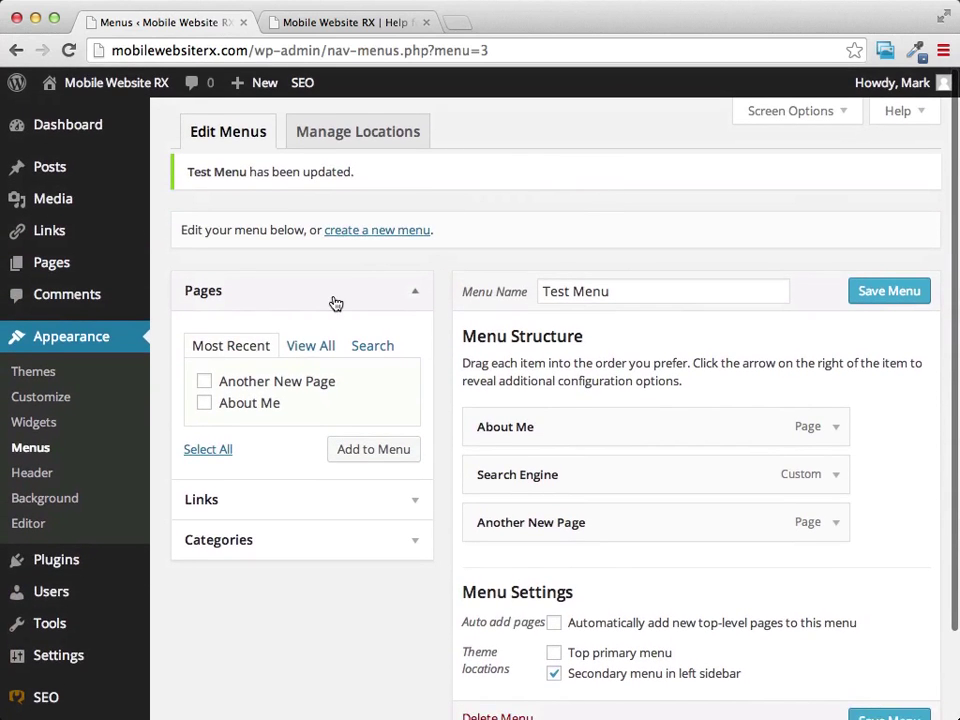
pyautogui.click(322, 24)
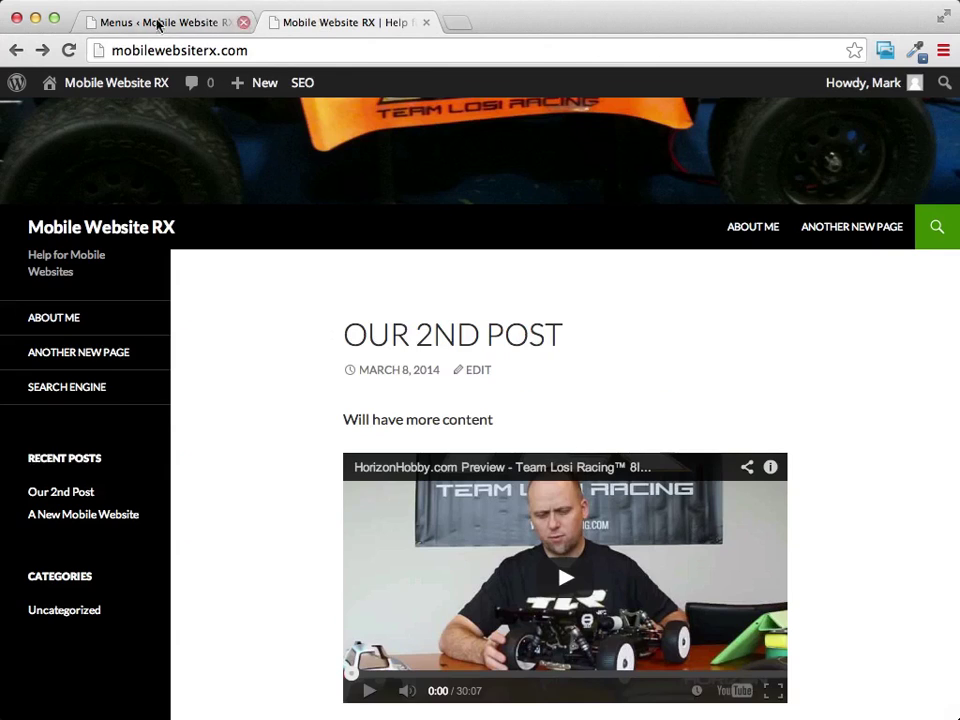